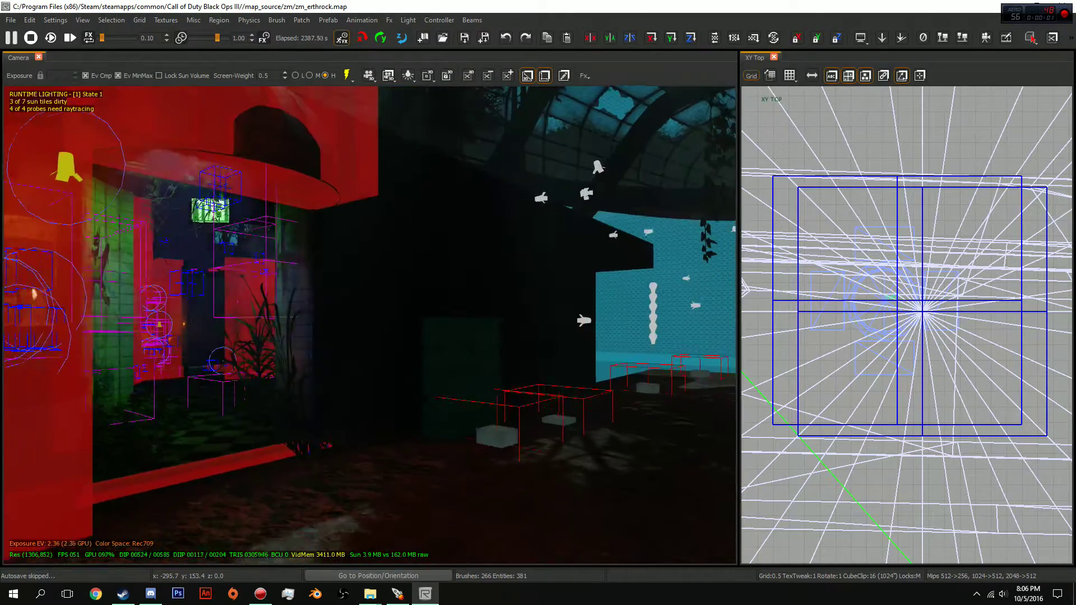
# Step: Switch to game view and fly past the candle room, green tiled wall and EXIT sign
pyautogui.press('Left')
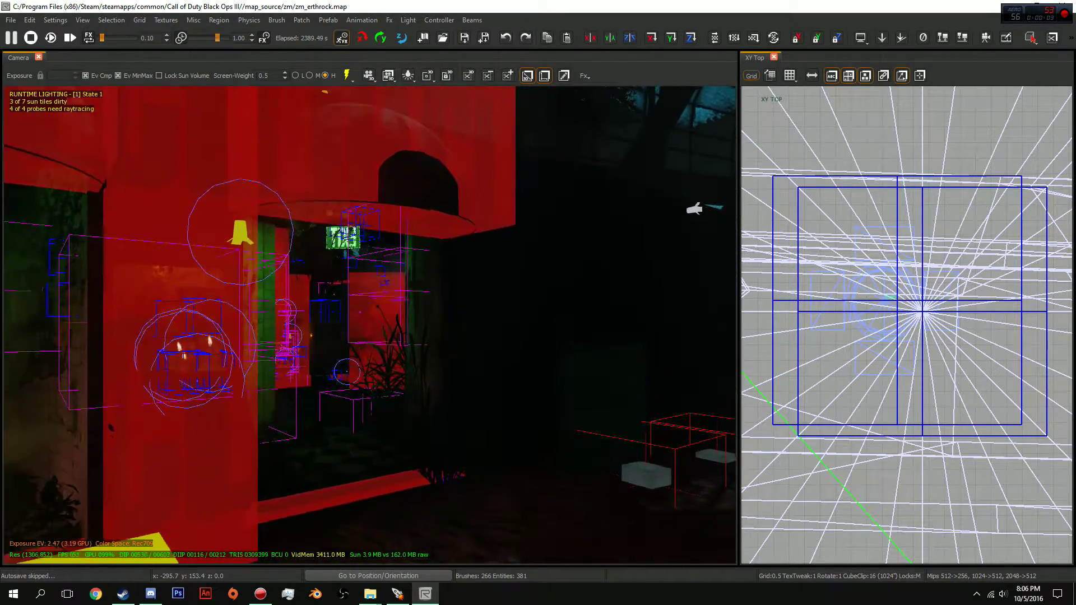
pyautogui.press('Down')
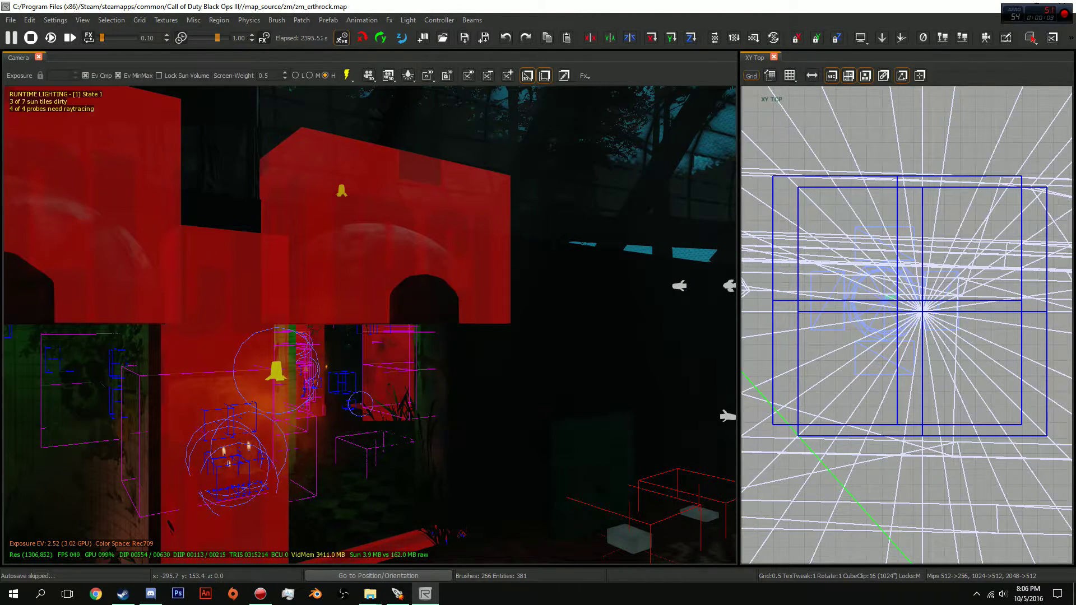
pyautogui.press('F4')
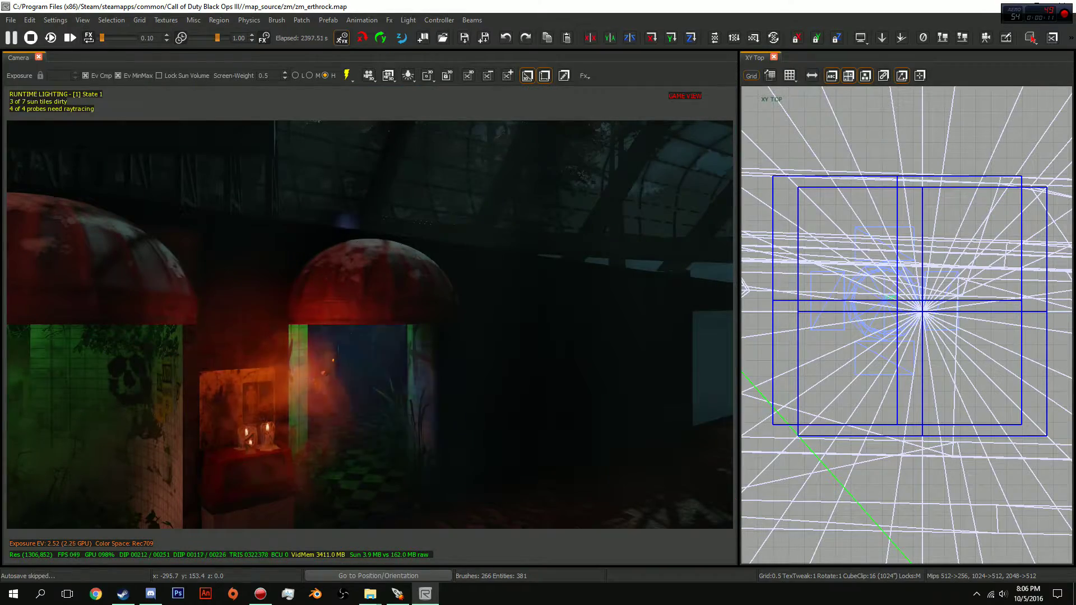
pyautogui.press('Up')
pyautogui.press('Left')
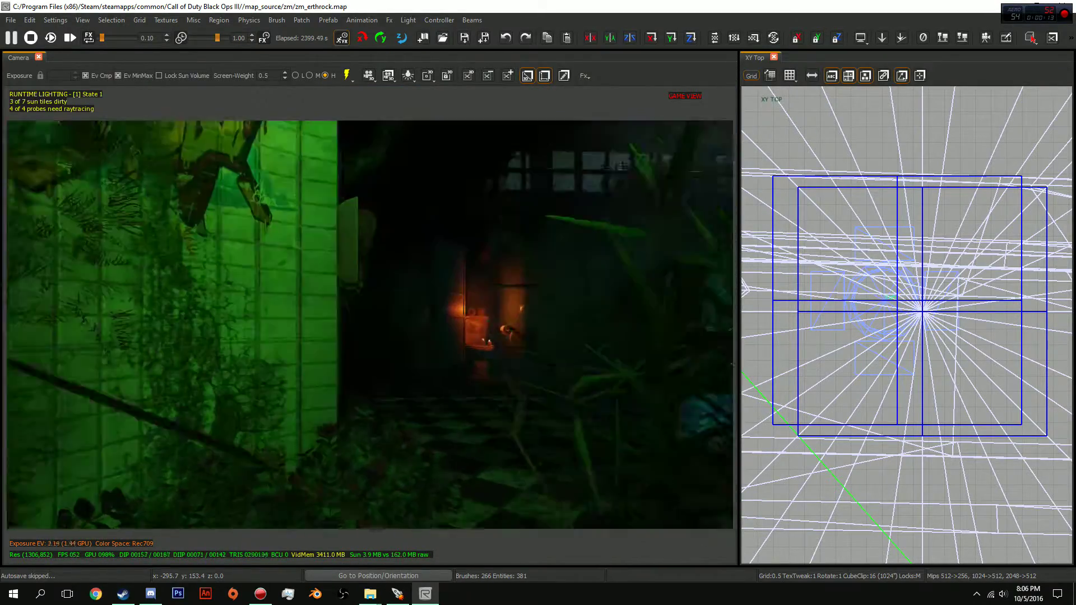
pyautogui.press('Down')
pyautogui.press('Left')
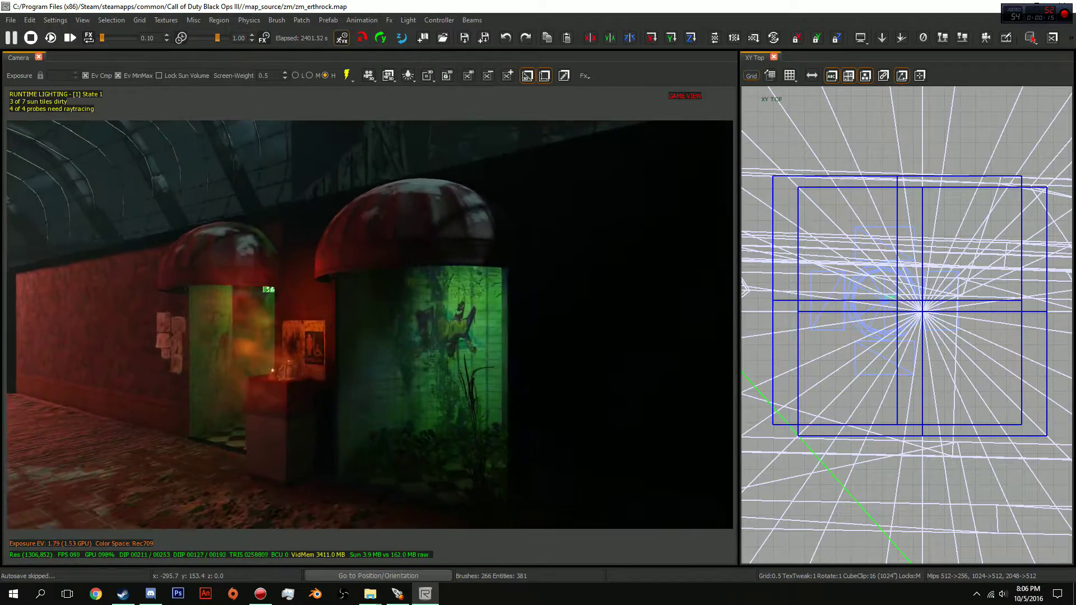
pyautogui.press('Up')
pyautogui.press('Right')
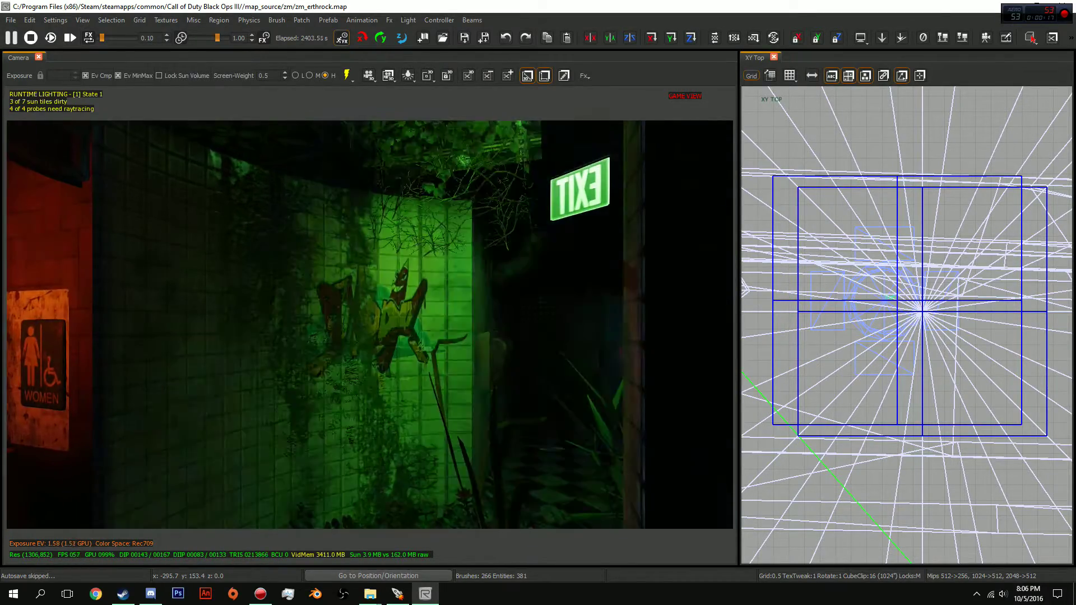
# Step: Look up at the round skylight, then back down to the mushroom shop fronts and red dome
pyautogui.press('a')
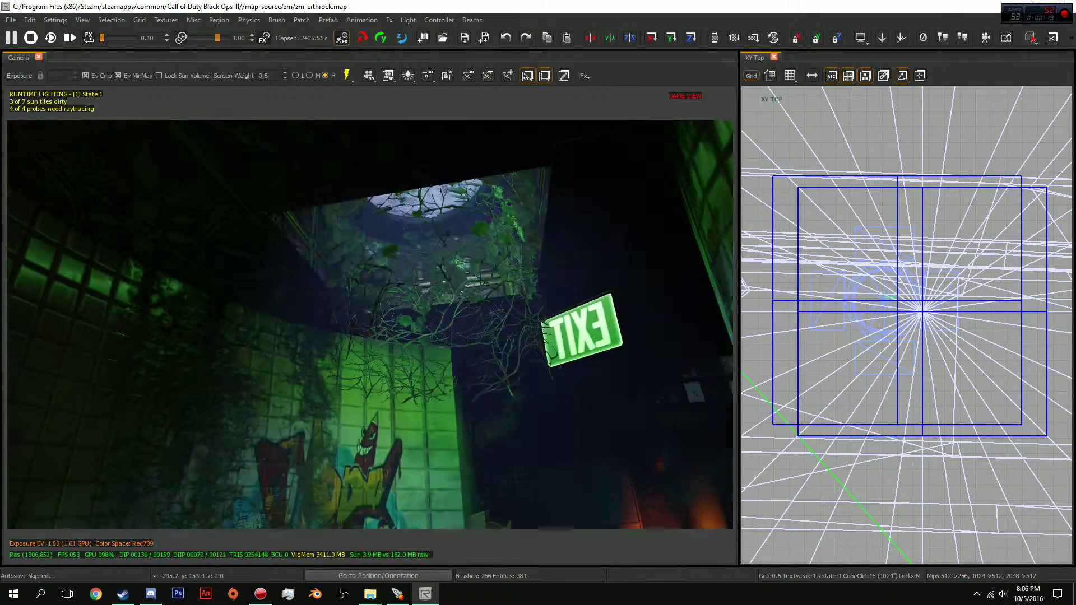
pyautogui.press('z')
pyautogui.press('a')
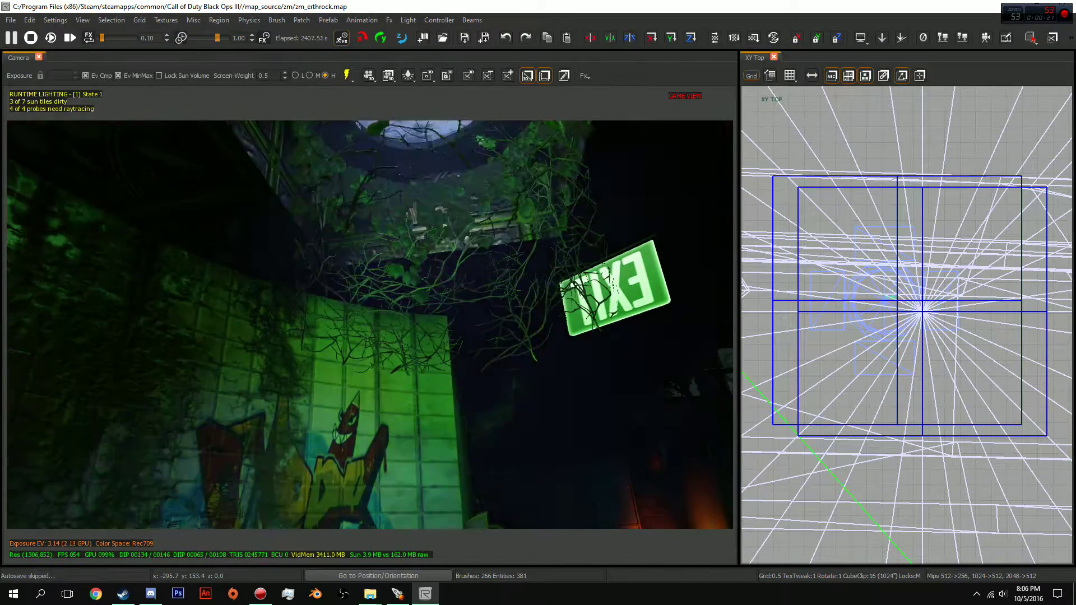
pyautogui.press('a')
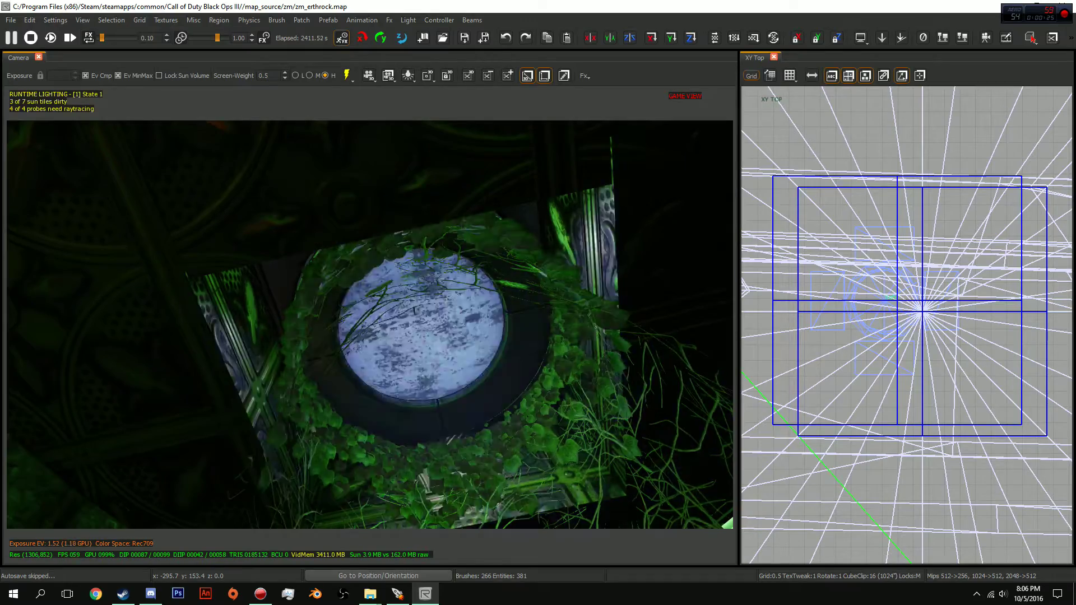
pyautogui.press('a')
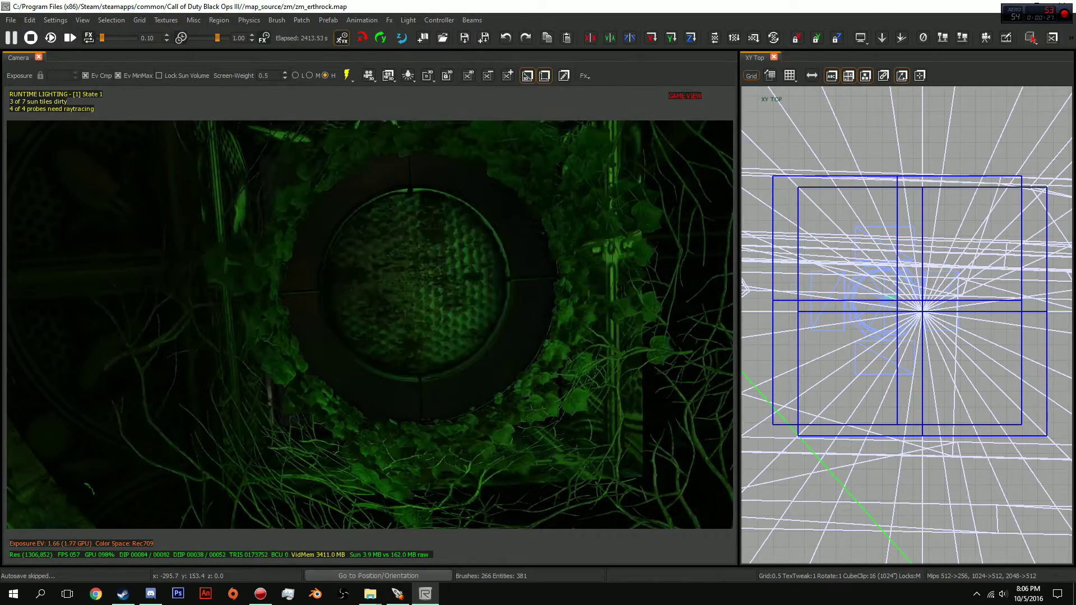
pyautogui.press('z')
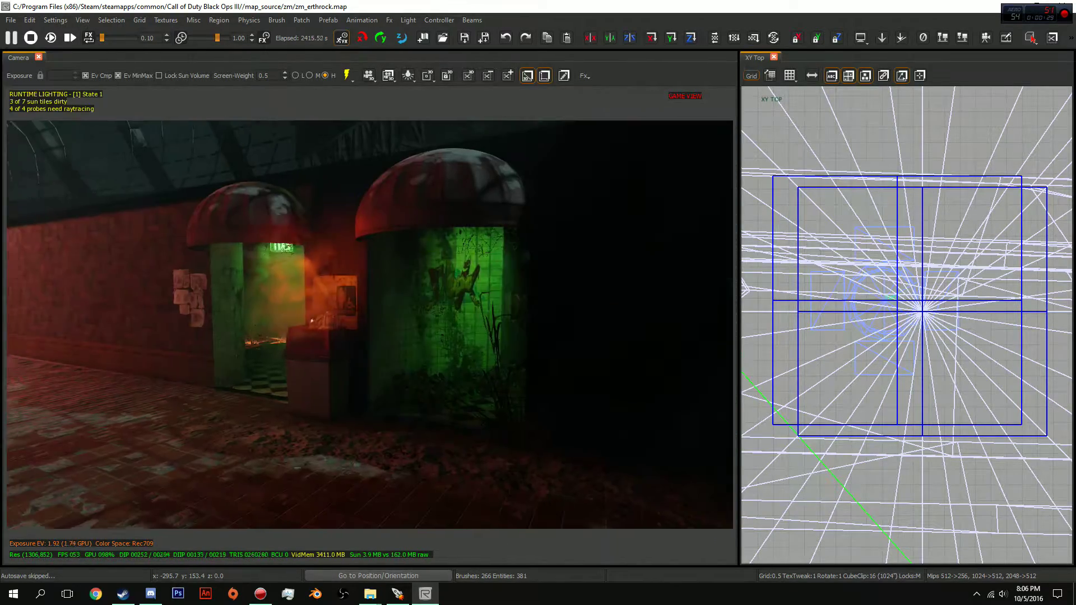
pyautogui.press('Right')
pyautogui.press('a')
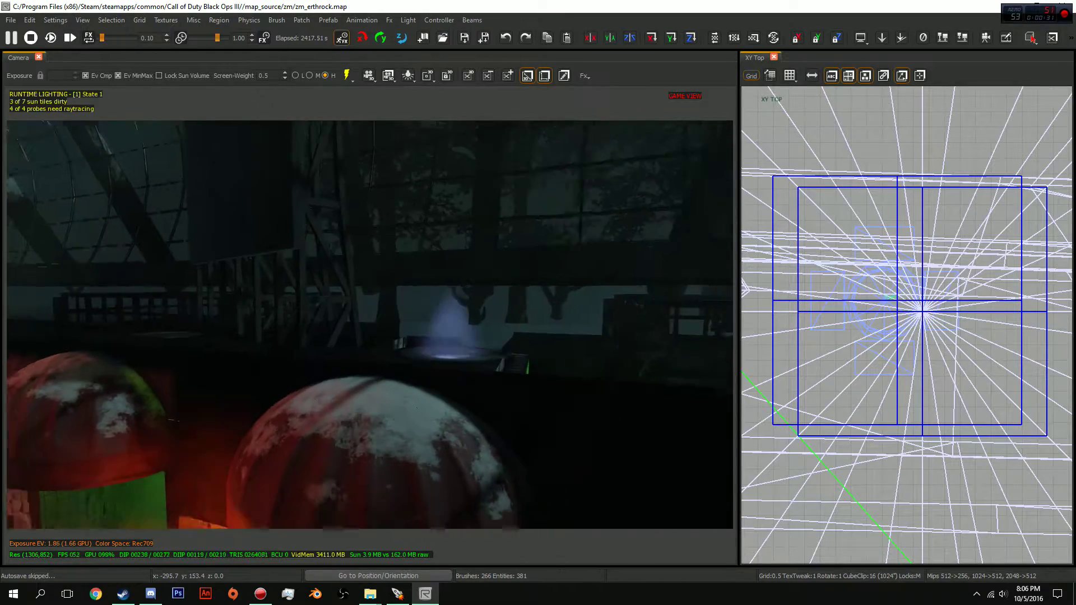
pyautogui.press('z')
pyautogui.press('Up')
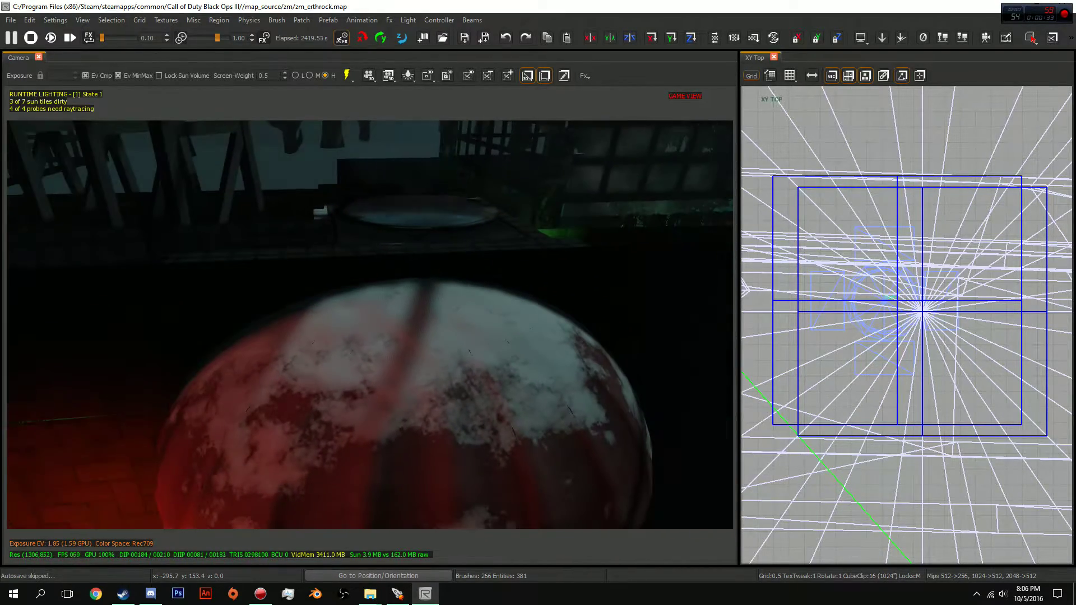
# Step: Fly to the fountain with the blue beam and bring up the Entity Browser
pyautogui.press('Down')
pyautogui.press('a')
pyautogui.press('Up')
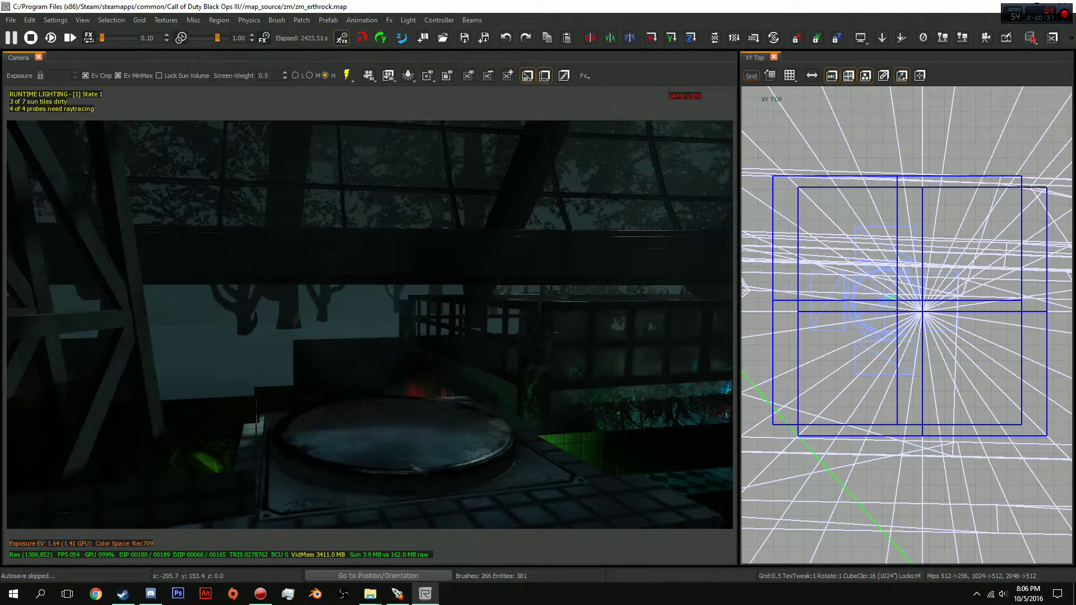
pyautogui.press('Down')
pyautogui.press('Left')
pyautogui.press('Up')
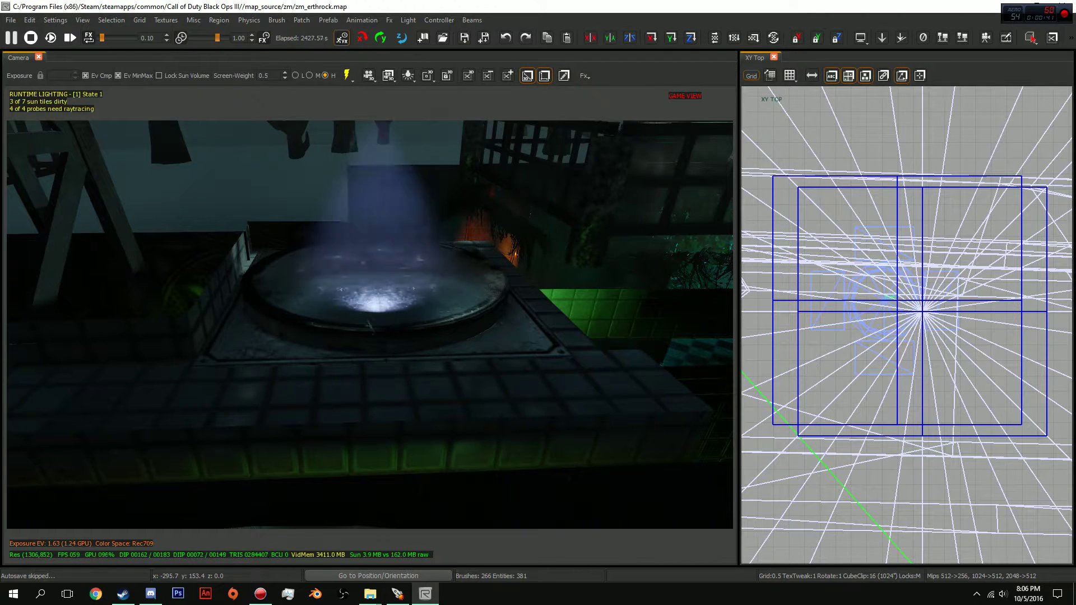
pyautogui.press('b')
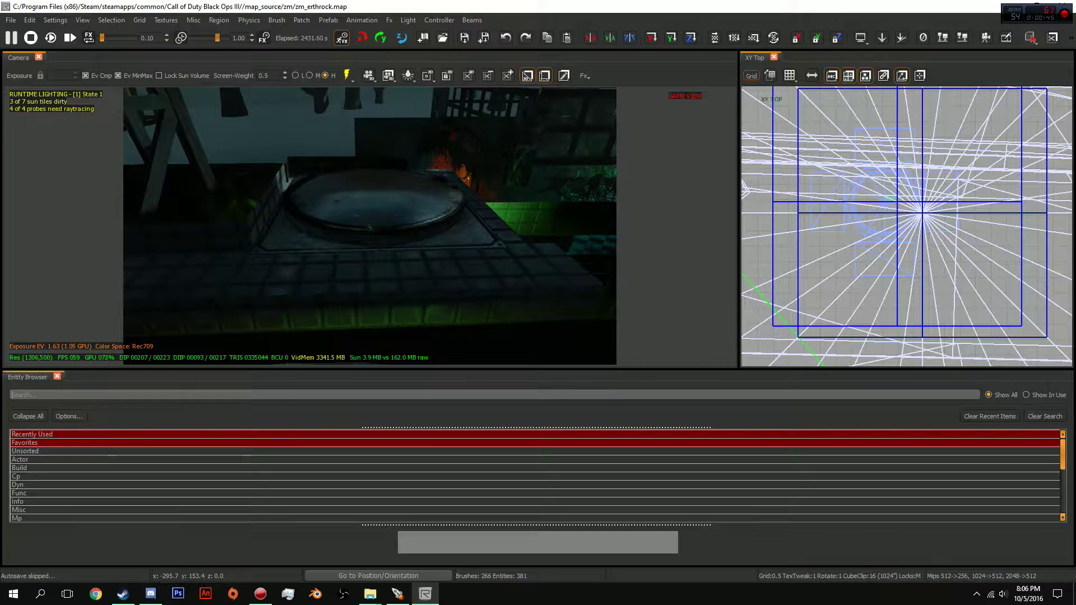
# Step: Search 'lig' and place a 'light' entity from the Unsorted group into the scene
pyautogui.write('light')
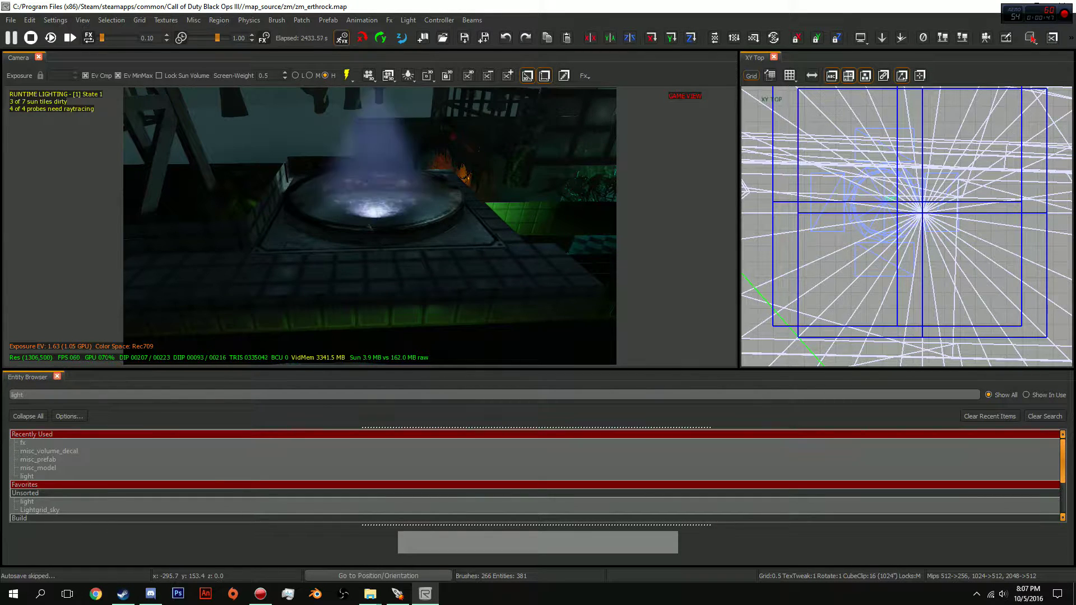
pyautogui.press('Left')
pyautogui.click(26, 493)
pyautogui.click(27, 502)
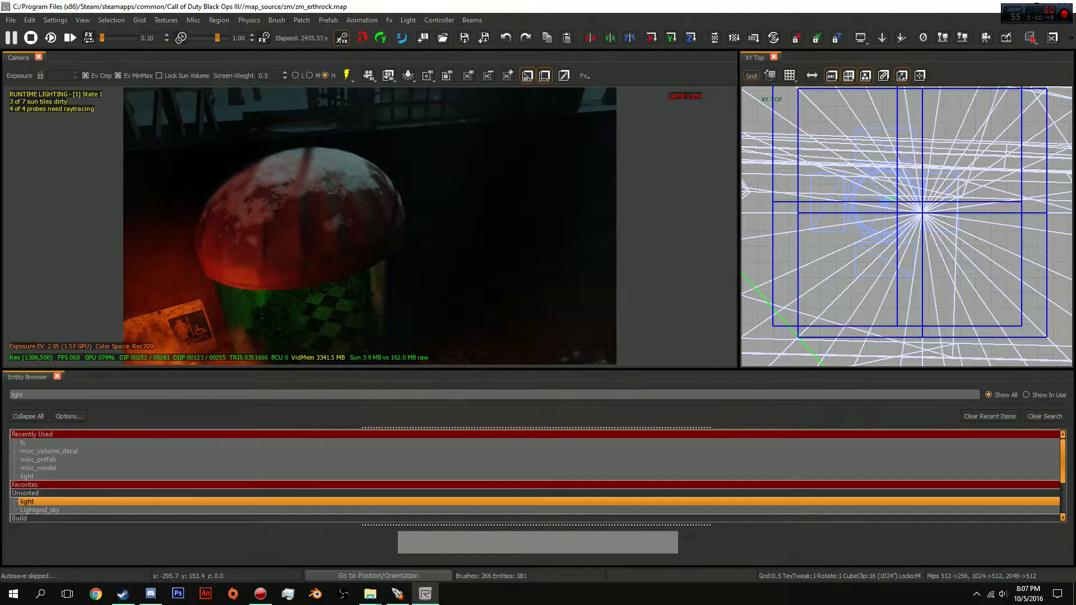
pyautogui.doubleClick(28, 501)
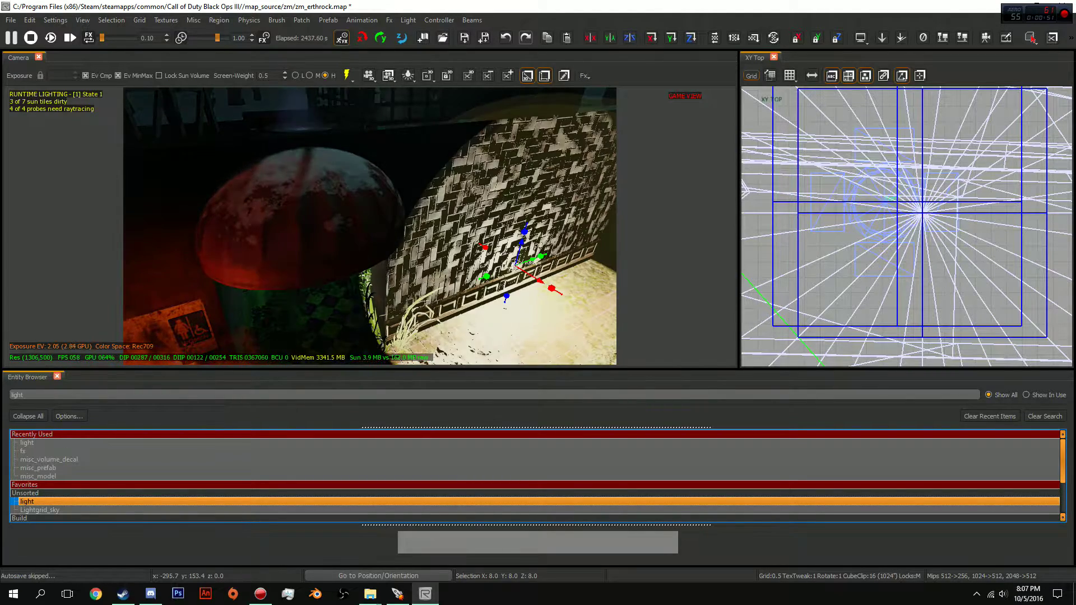
# Step: Close the Entity Browser and properties, then raise the new light slightly above the floor
pyautogui.press('n')
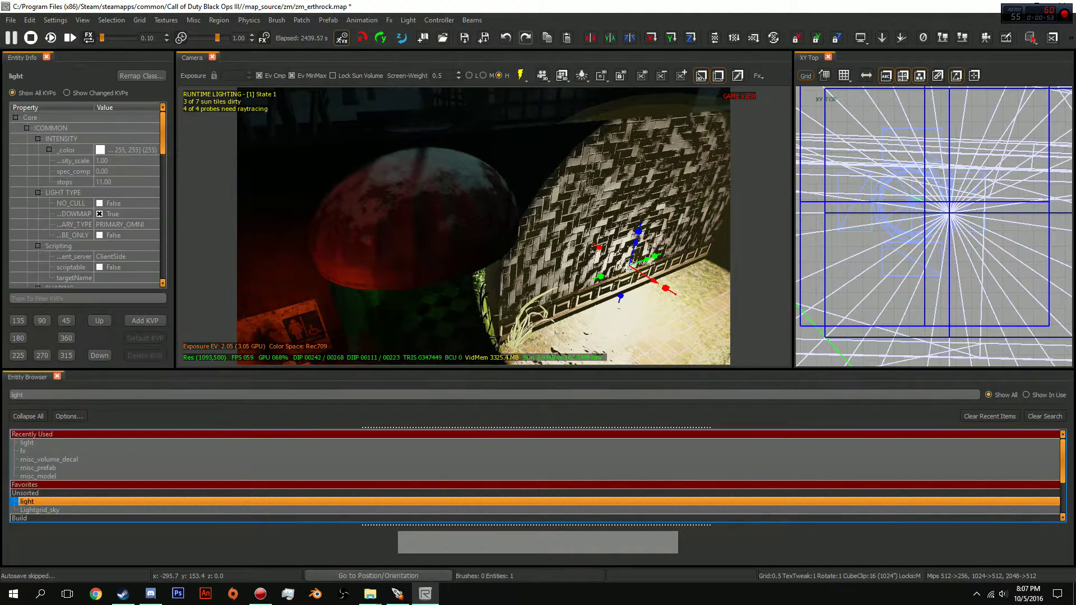
pyautogui.press('b')
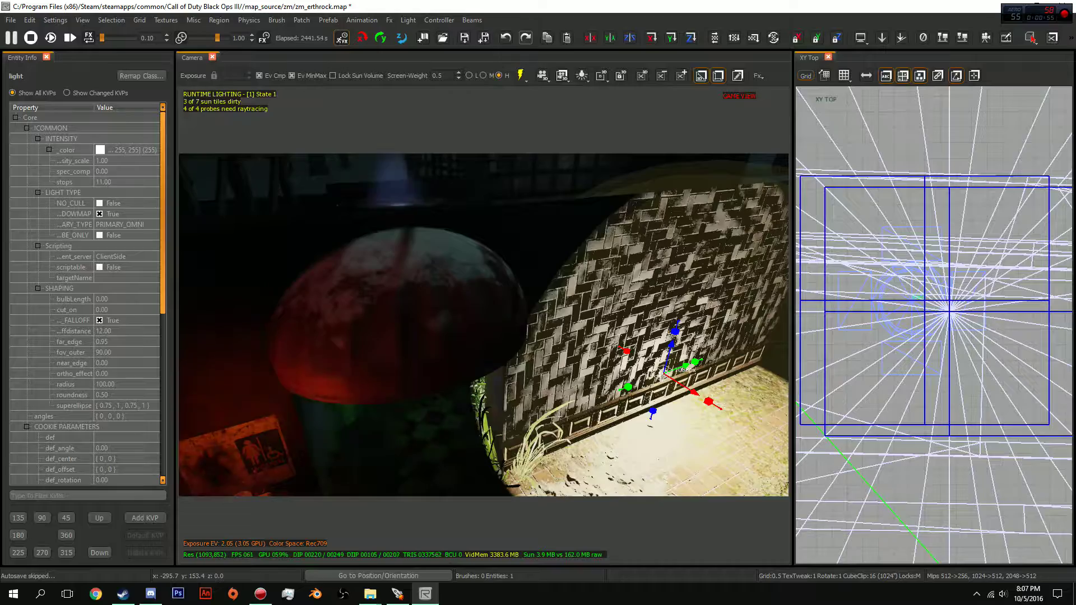
pyautogui.press('n')
pyautogui.moveTo(672, 392); pyautogui.dragTo(667, 342, button='right')
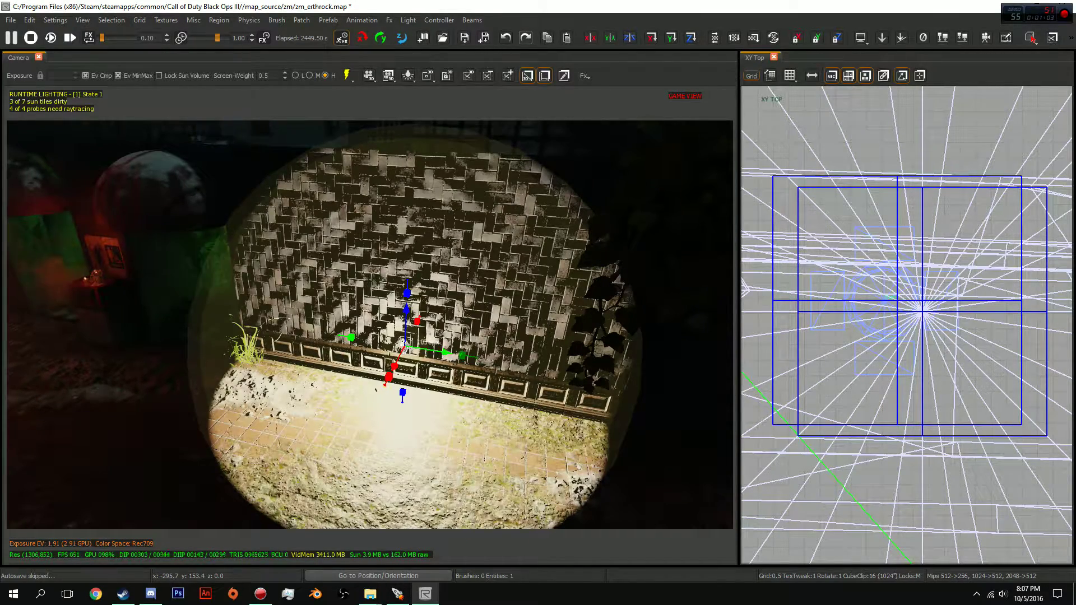
pyautogui.moveTo(404, 344); pyautogui.dragTo(404, 343)
pyautogui.moveTo(404, 342); pyautogui.dragTo(66, 243, button='right')
# Step: Frame the camera on the light beside the red dome and show its Entity Info
pyautogui.press('f')
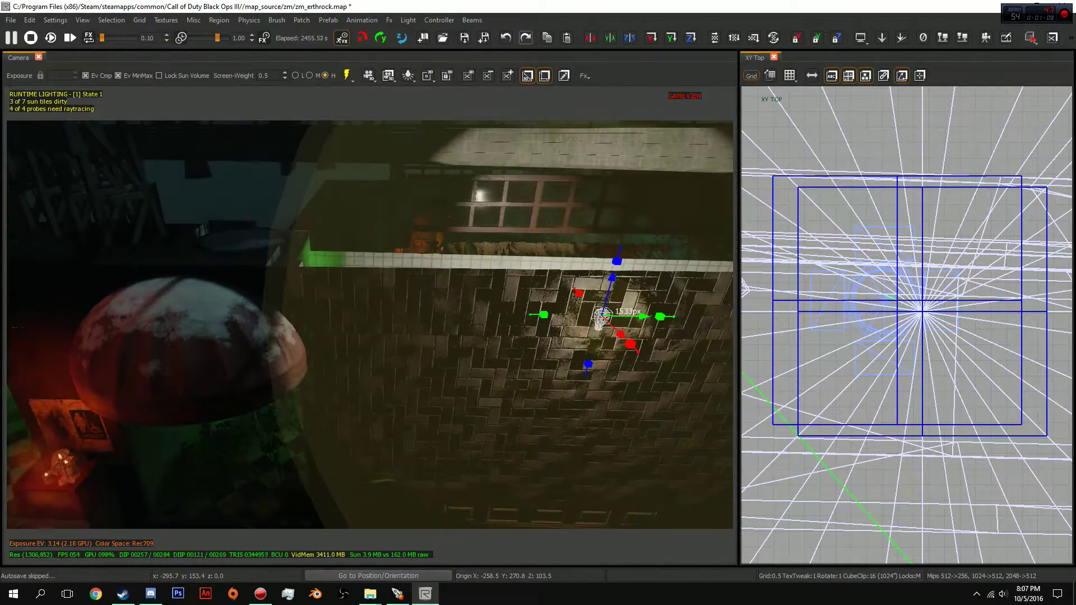
pyautogui.scroll(-2, 906, 324)
pyautogui.press('Up')
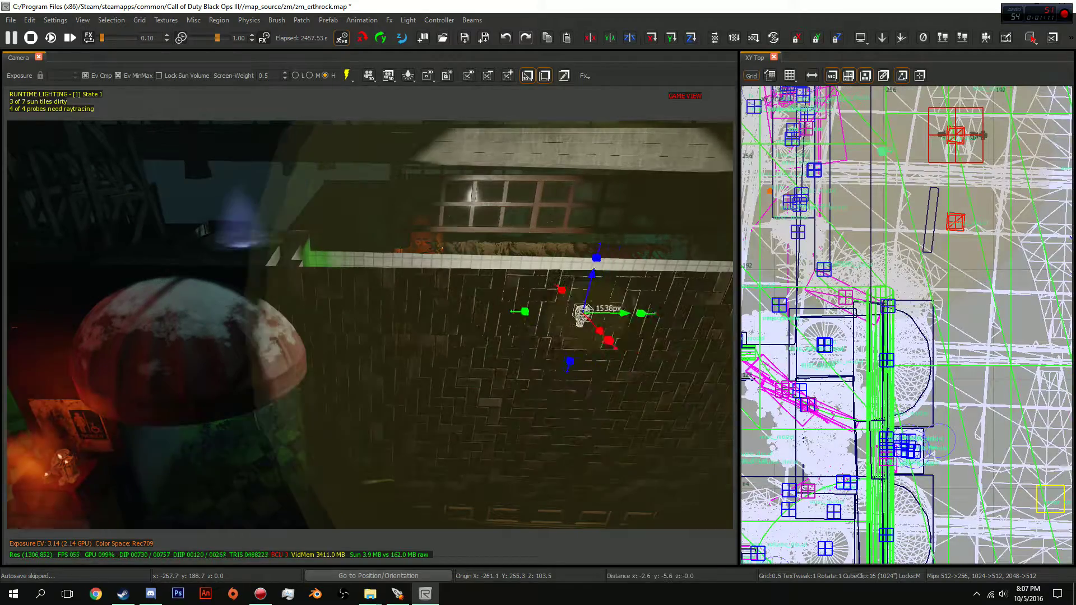
pyautogui.press('Up')
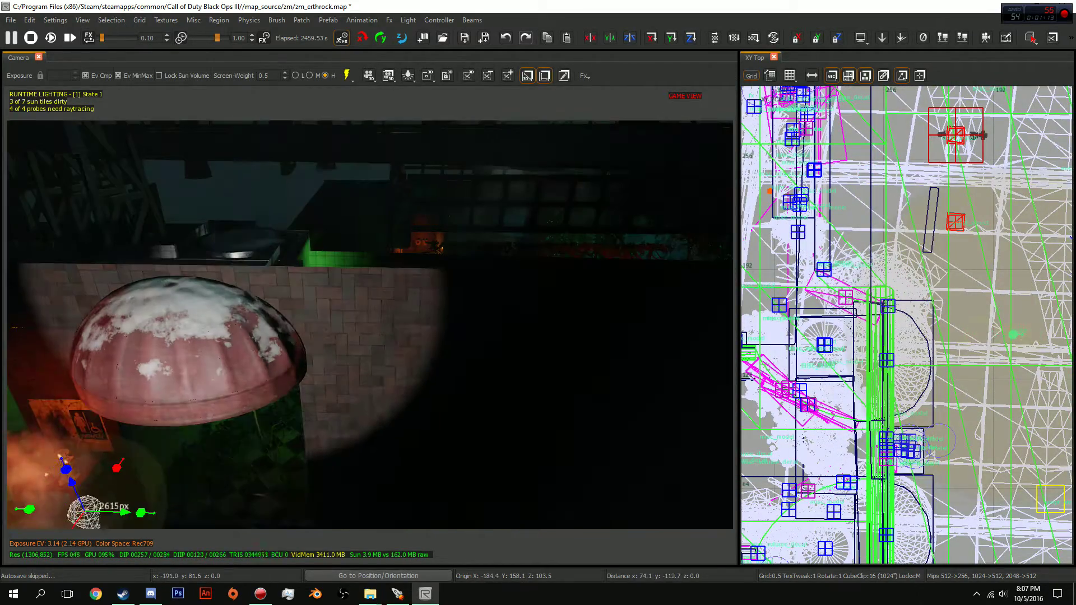
pyautogui.press('f')
pyautogui.press('n')
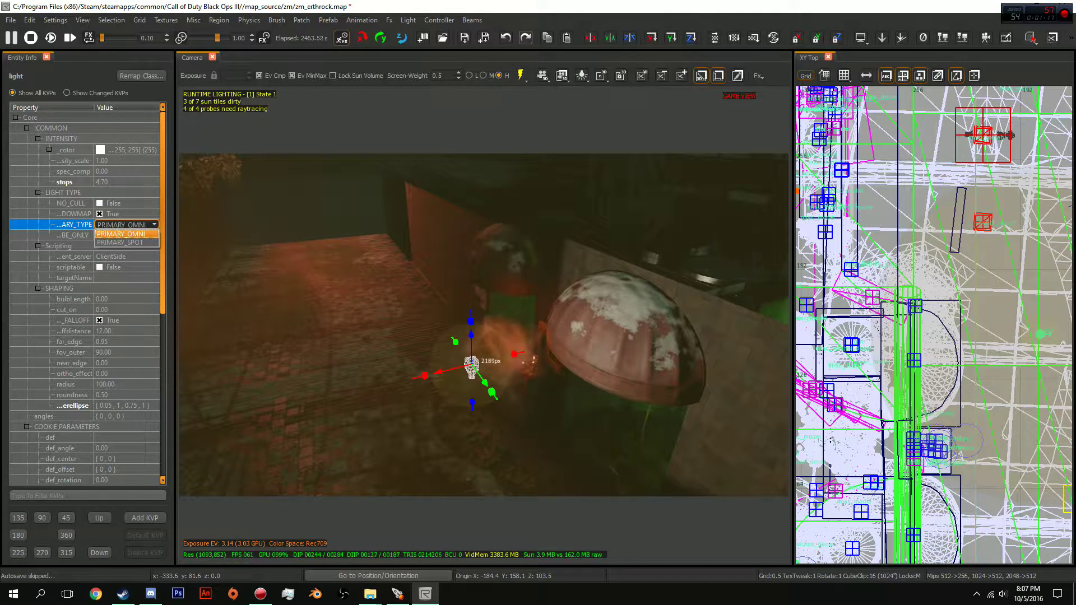
# Step: Change the light's PRIMARY_TYPE from omni to PRIMARY_SPOT
pyautogui.press('Down')
pyautogui.press('d')
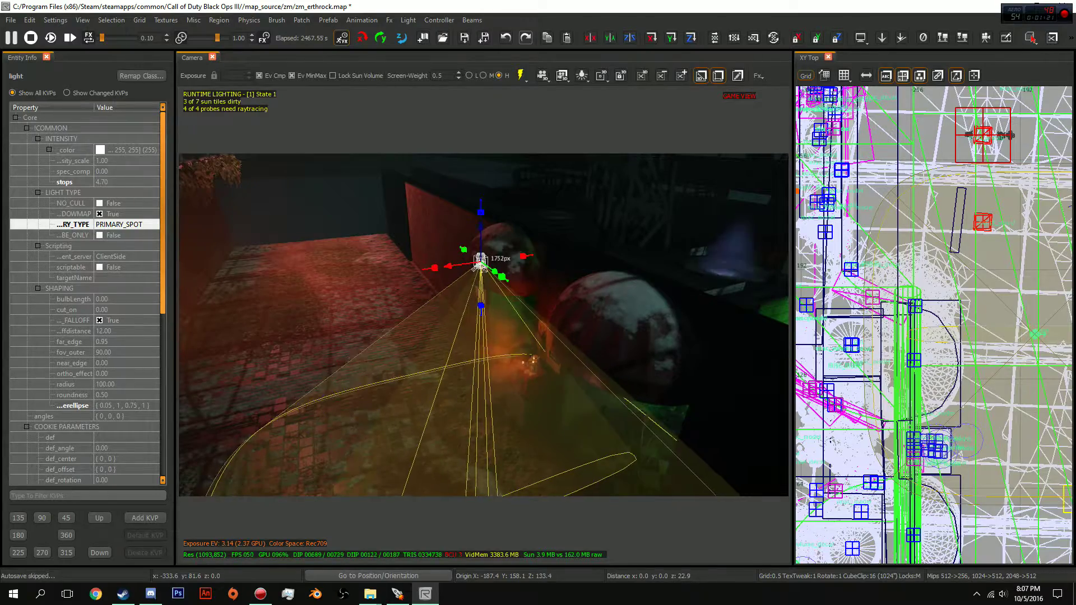
pyautogui.press('d')
pyautogui.press('d')
pyautogui.press('a')
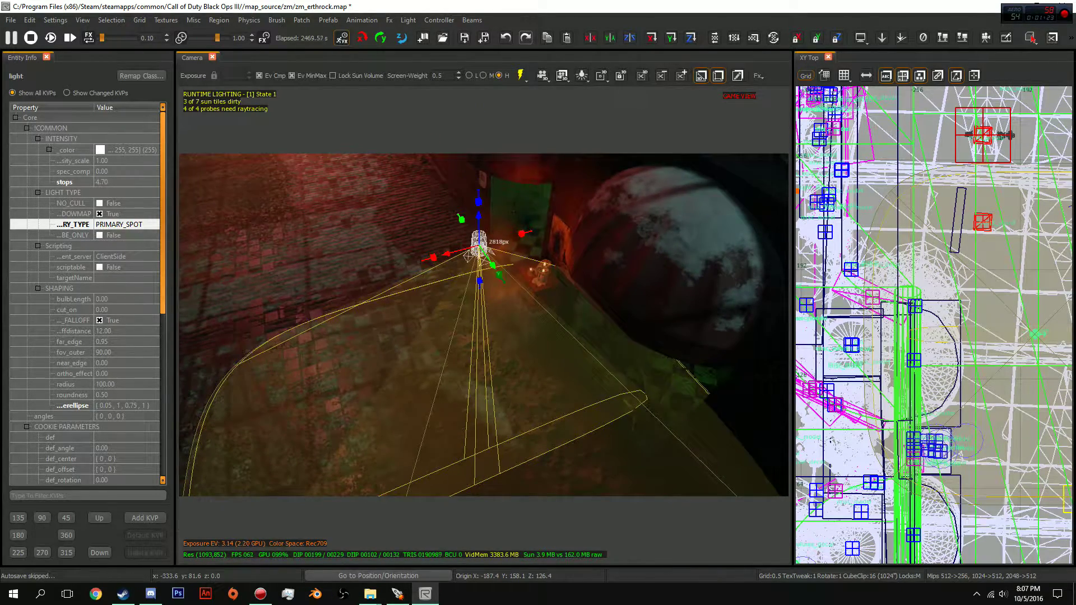
pyautogui.press('z')
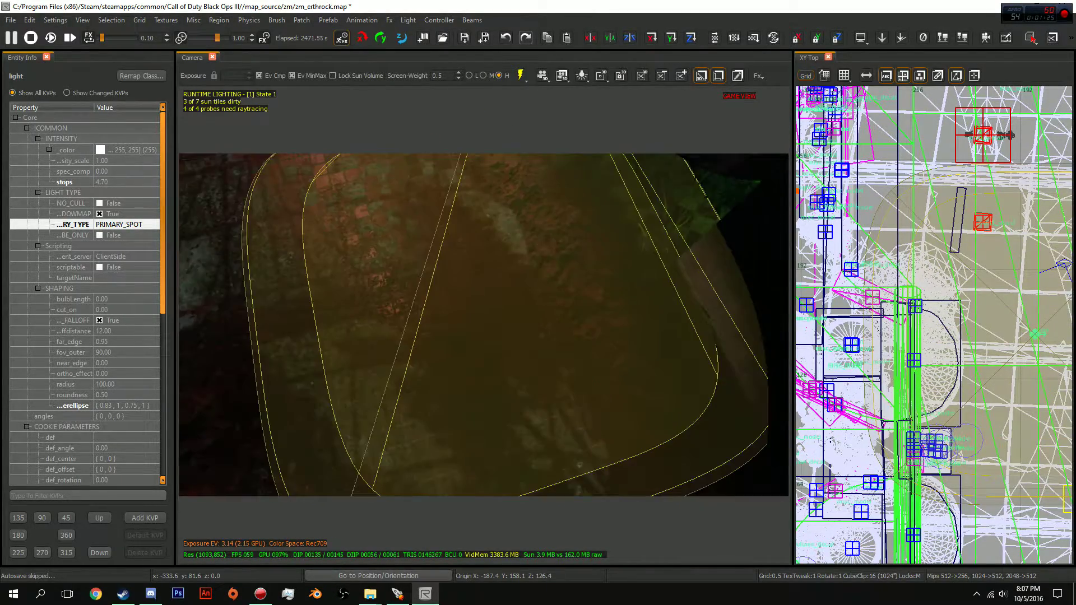
pyautogui.press('a')
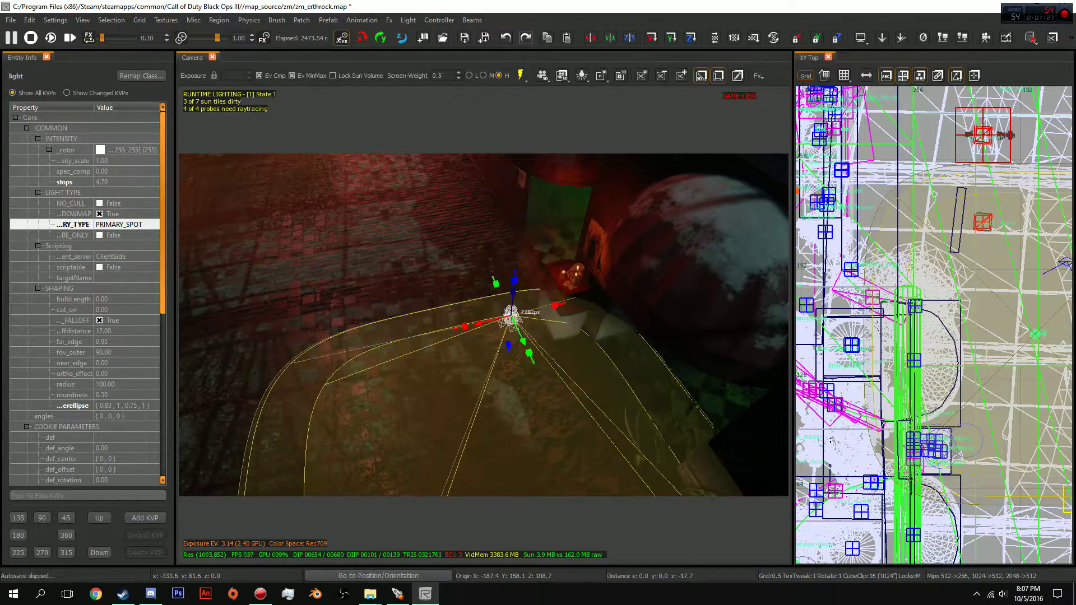
pyautogui.press('c')
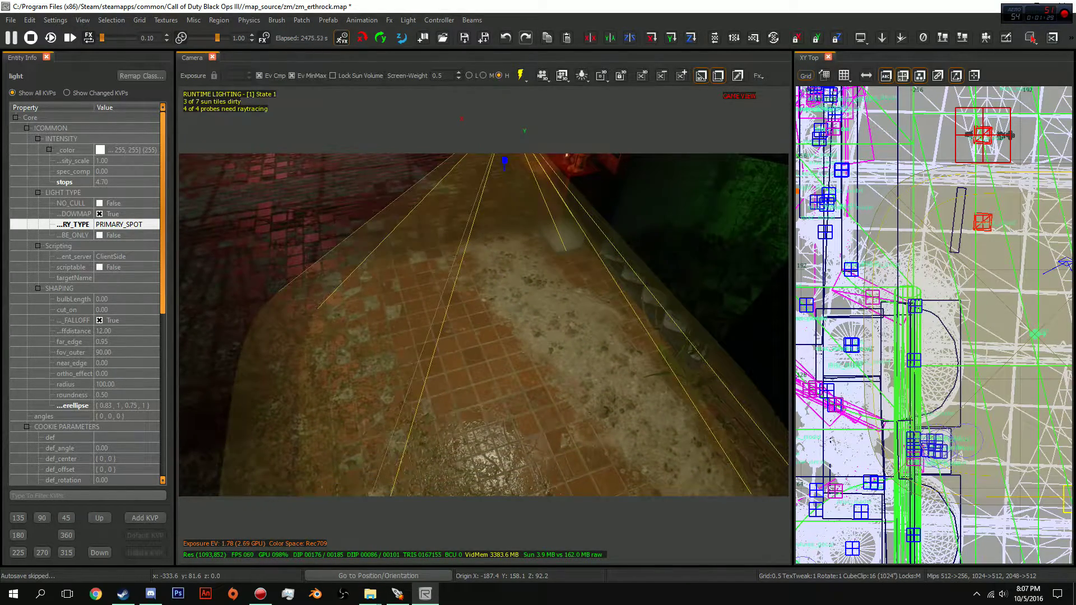
# Step: Open the cookie asset list for the def row and highlight cookie_flicker02
pyautogui.scroll(-5, 84, 296)
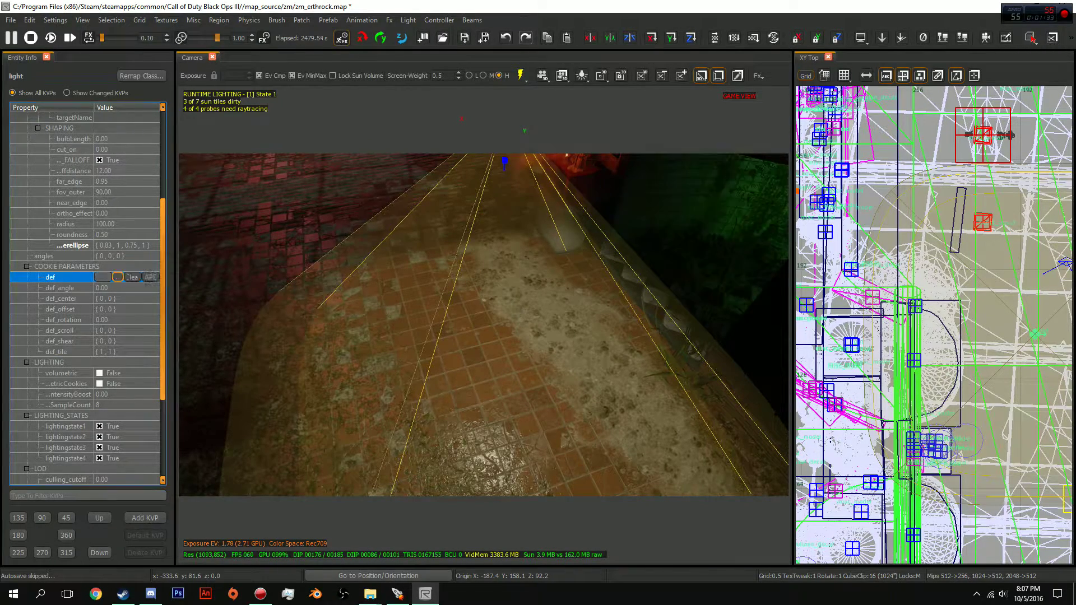
pyautogui.click(118, 277)
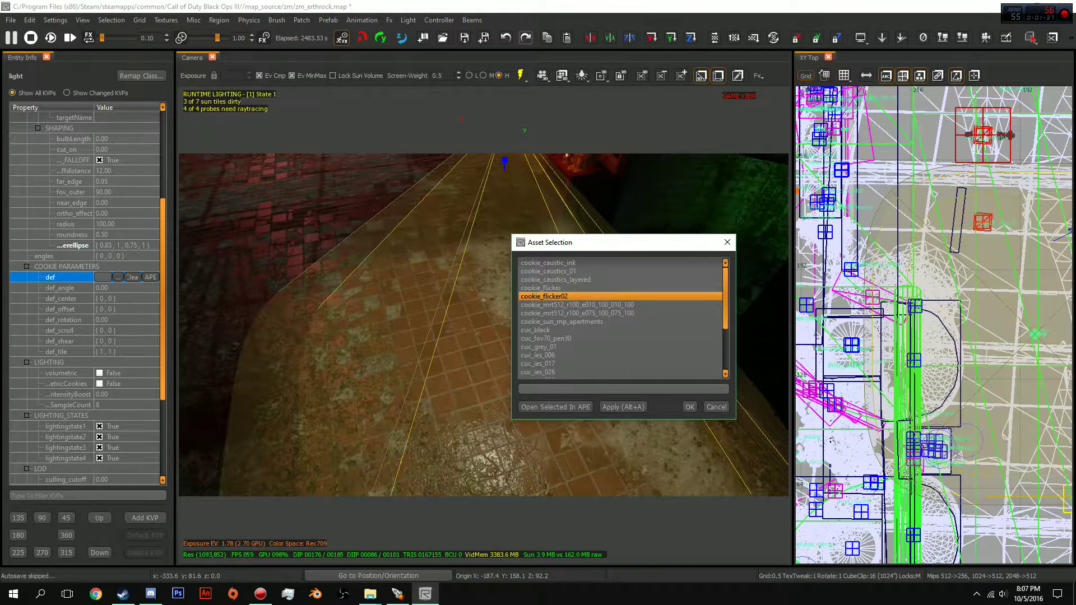
pyautogui.click(544, 296)
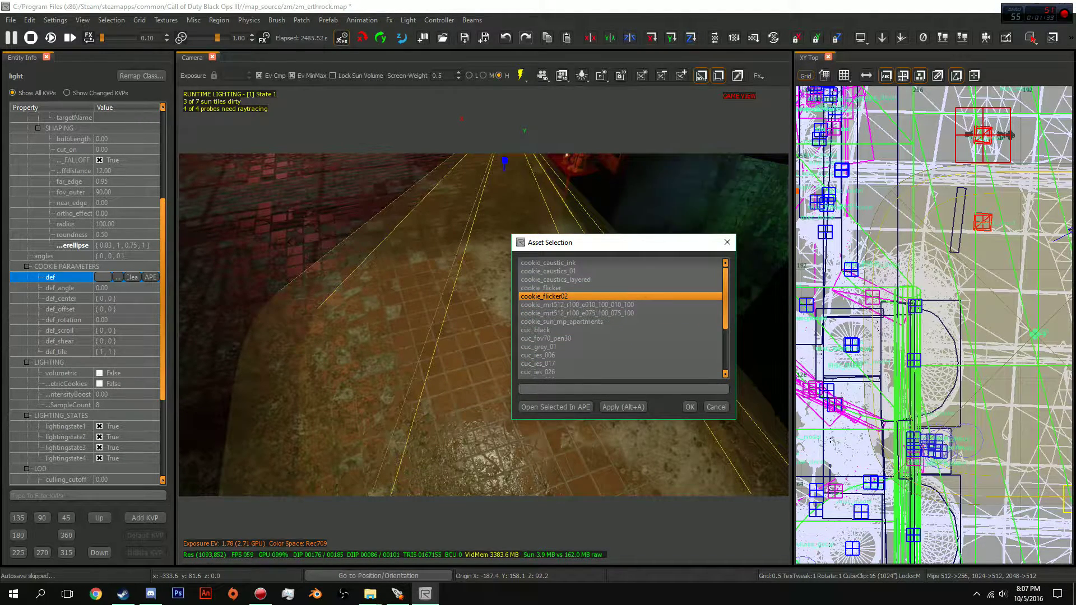
# Step: Apply cookie_flicker02 as the spotlight's cookie and set def_tile to 0.001, 0.001
pyautogui.click(689, 407)
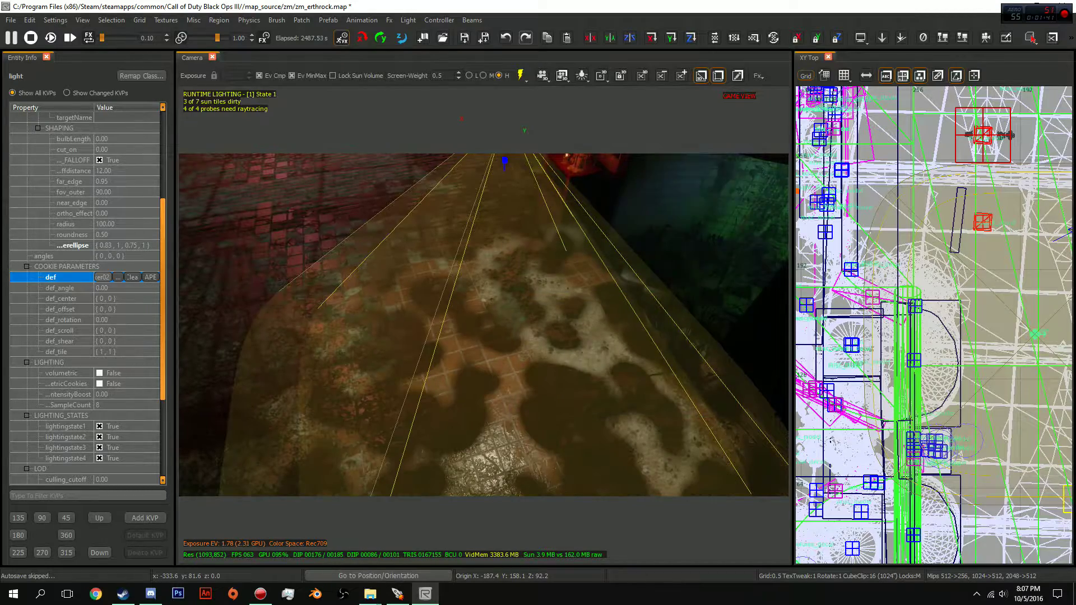
pyautogui.press('Down')
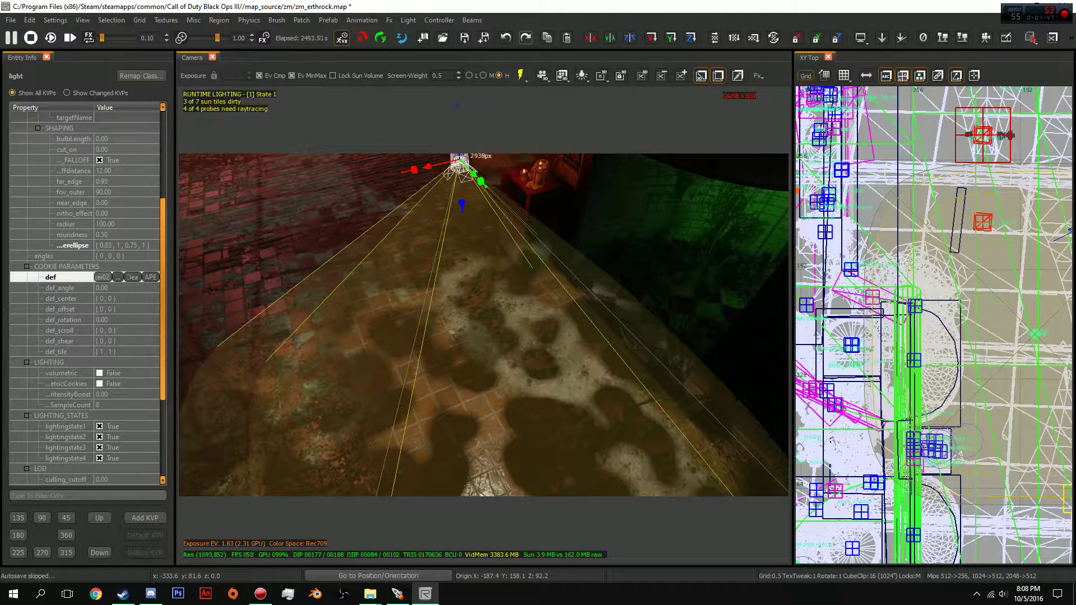
pyautogui.click(107, 351)
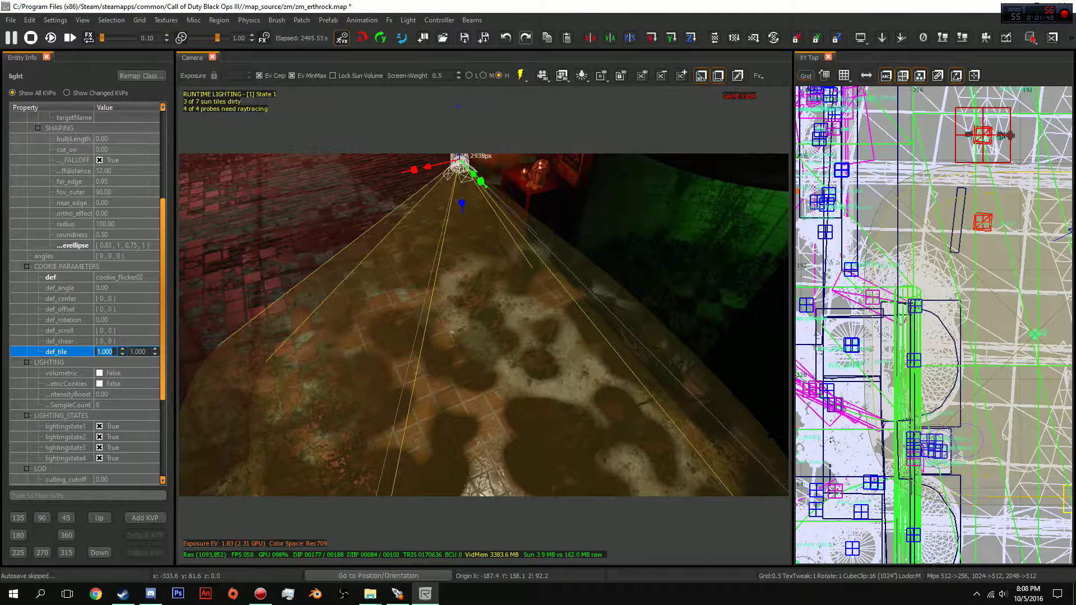
pyautogui.write('0')
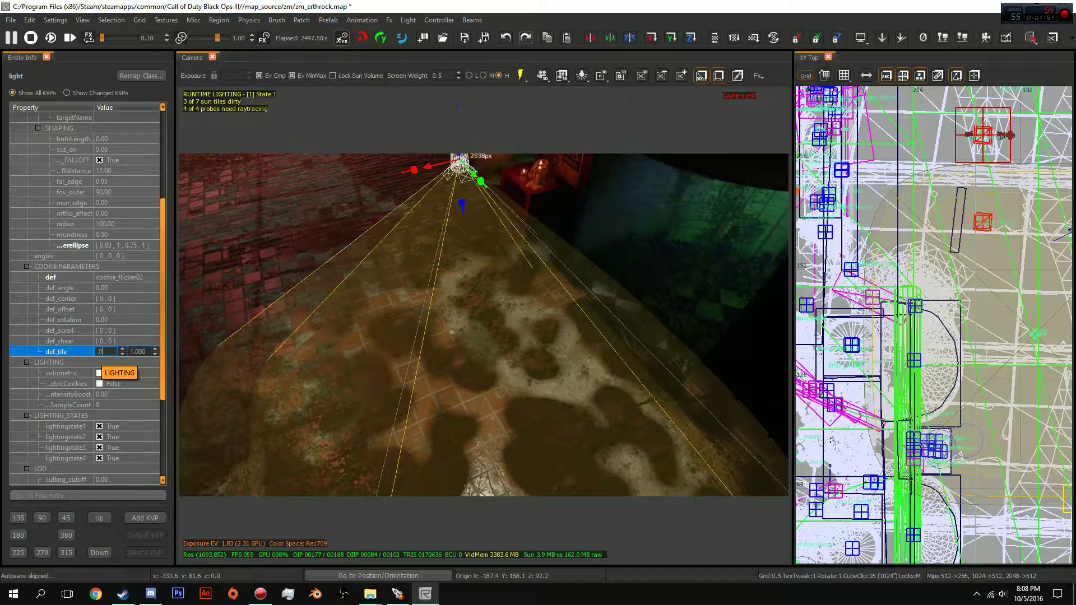
pyautogui.write('.001')
pyautogui.click(136, 351)
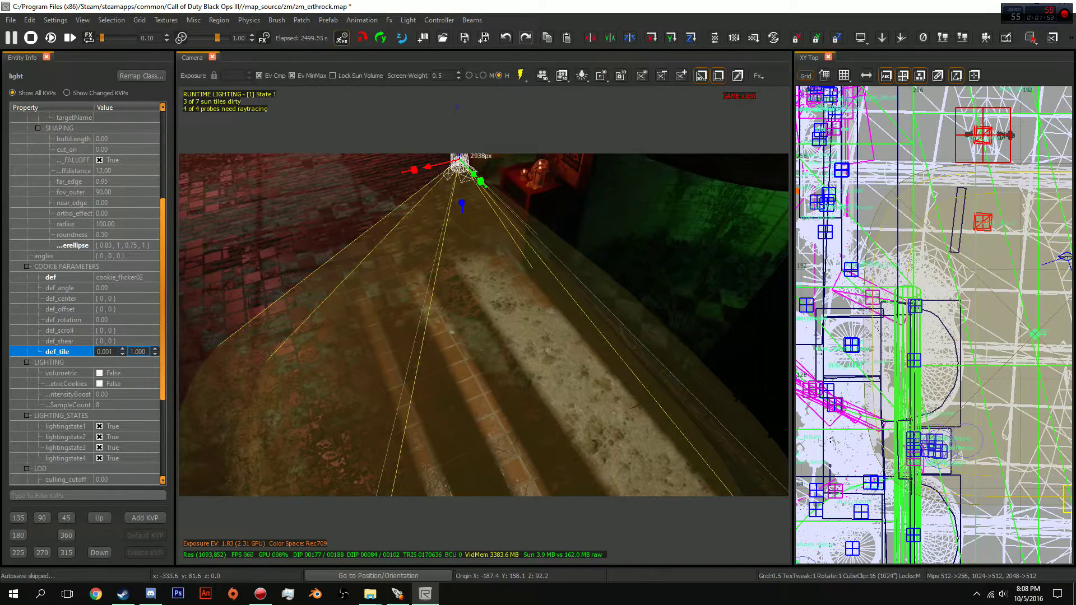
pyautogui.write('.001')
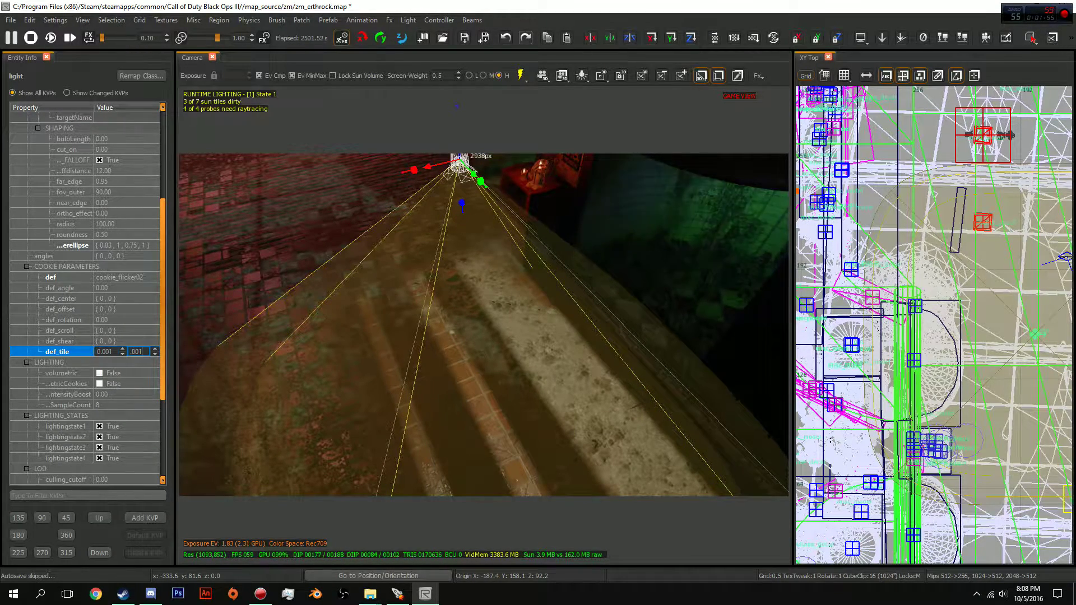
pyautogui.press('Return')
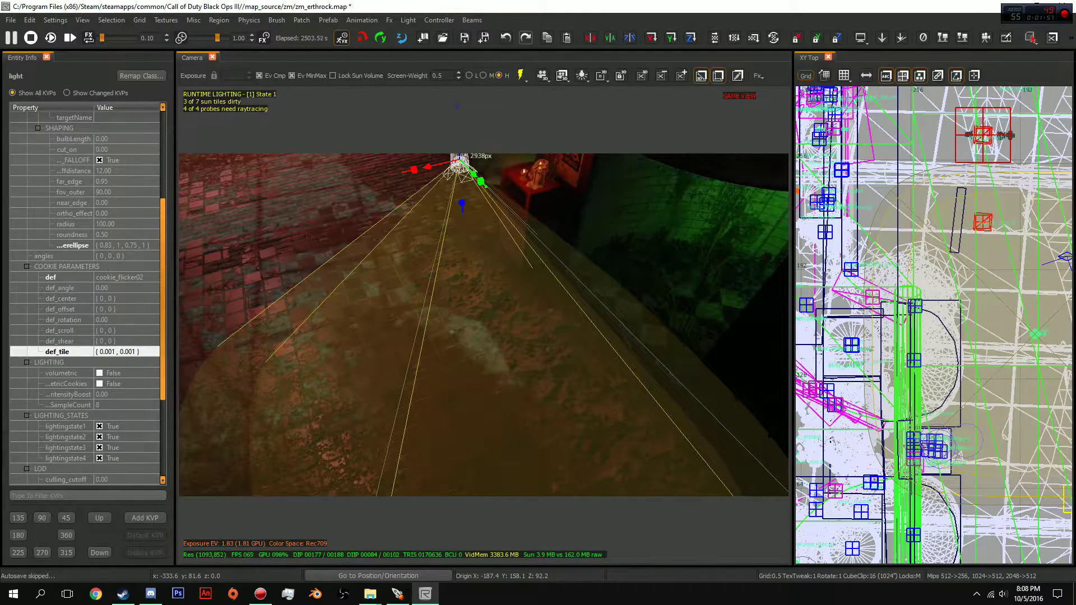
pyautogui.press('s')
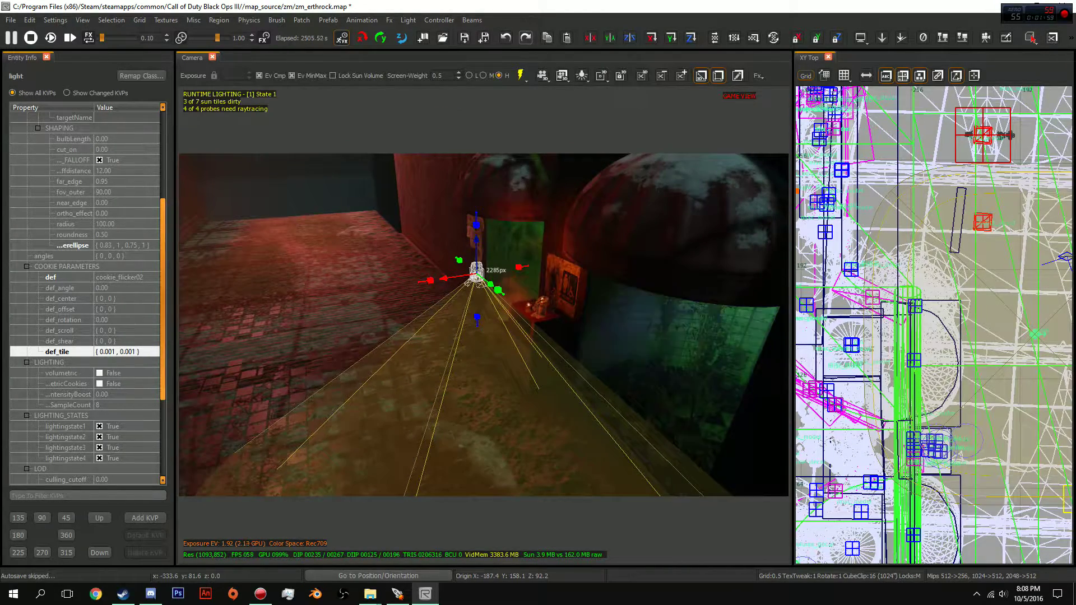
pyautogui.press('c')
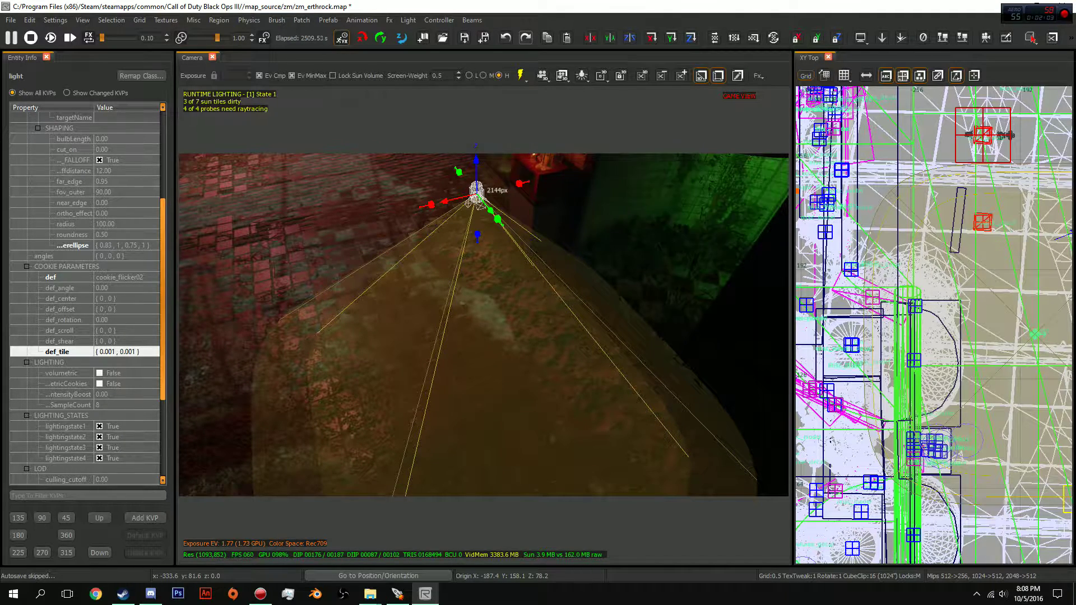
# Step: Leave the volumetric and volumetricCookies checkboxes unchecked after briefly enabling them
pyautogui.click(100, 372)
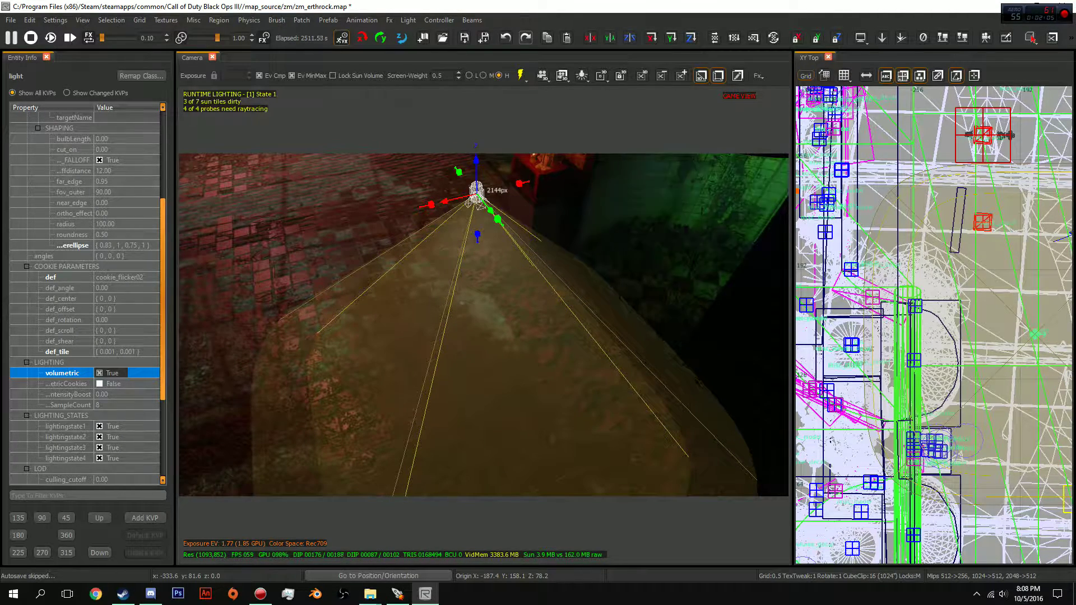
pyautogui.click(99, 384)
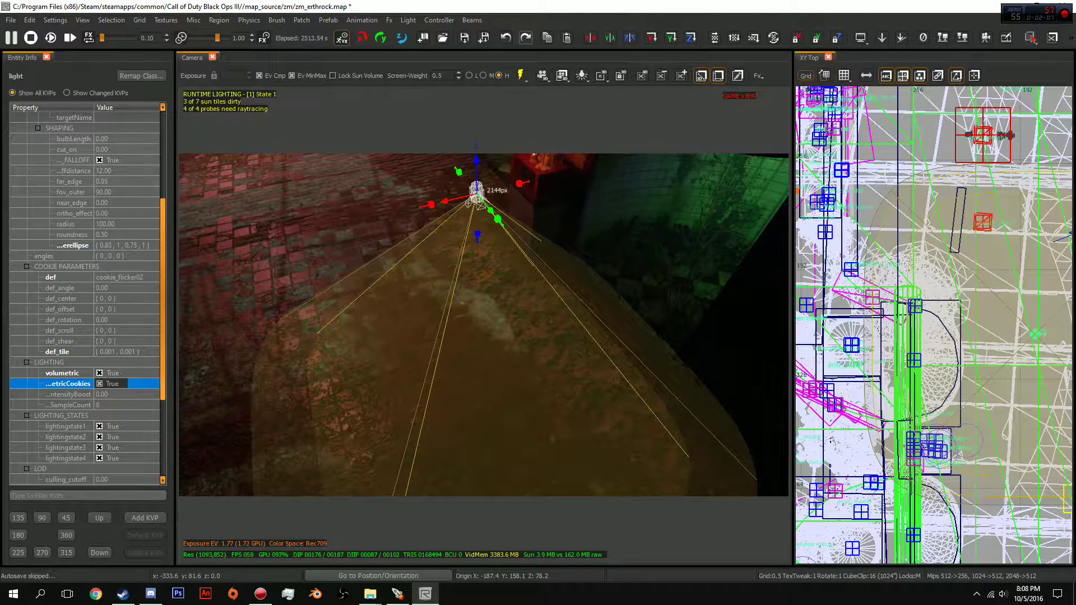
pyautogui.click(99, 383)
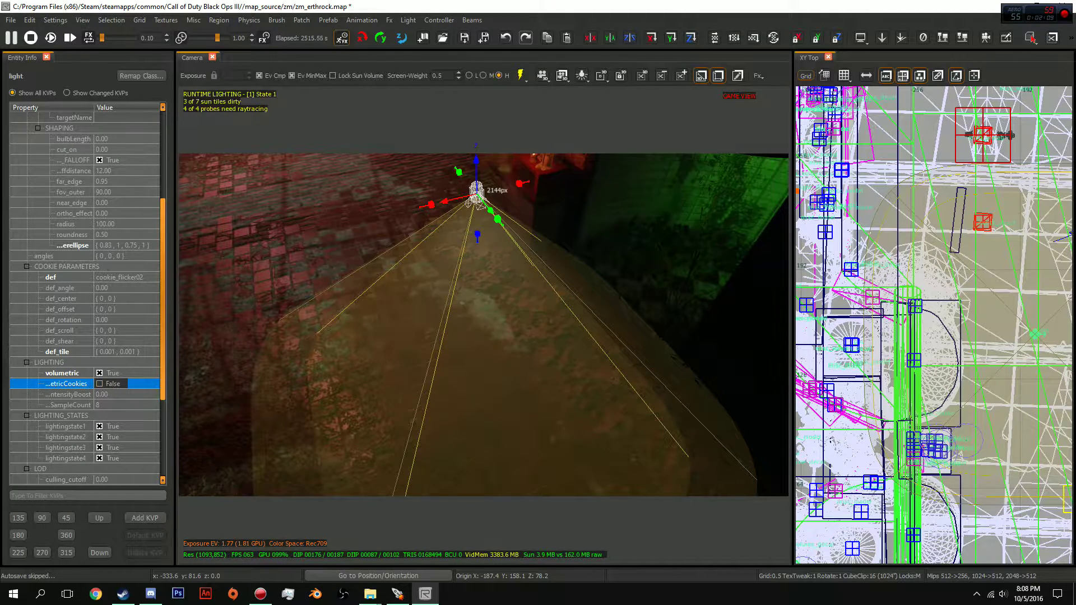
pyautogui.click(99, 372)
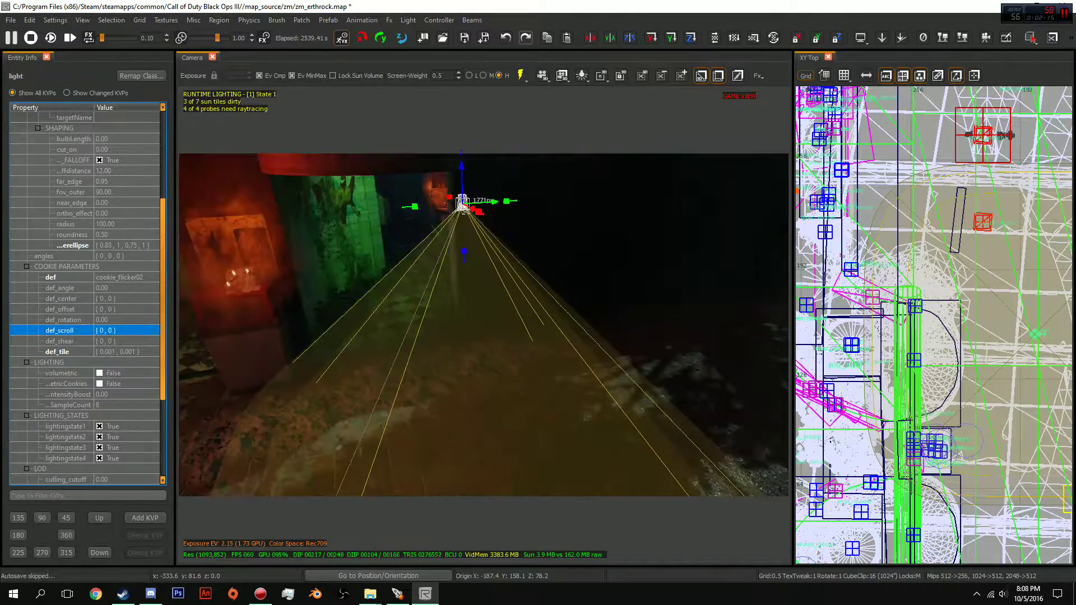
# Step: Enter 1 in both def_scroll spin boxes to make it { 1, 1 }
pyautogui.scroll(-6, 85, 296)
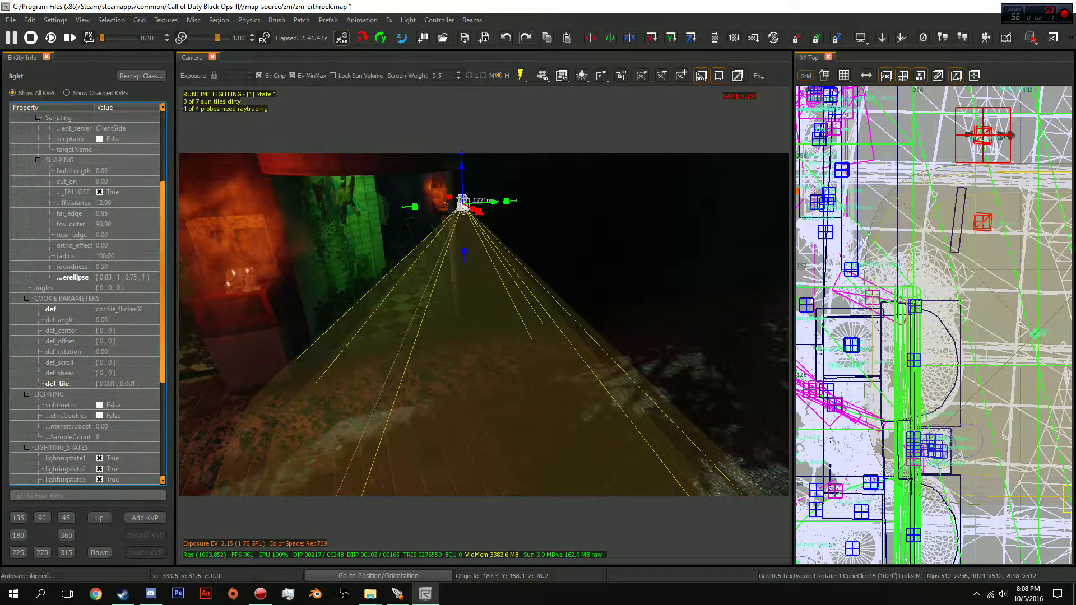
pyautogui.click(104, 298)
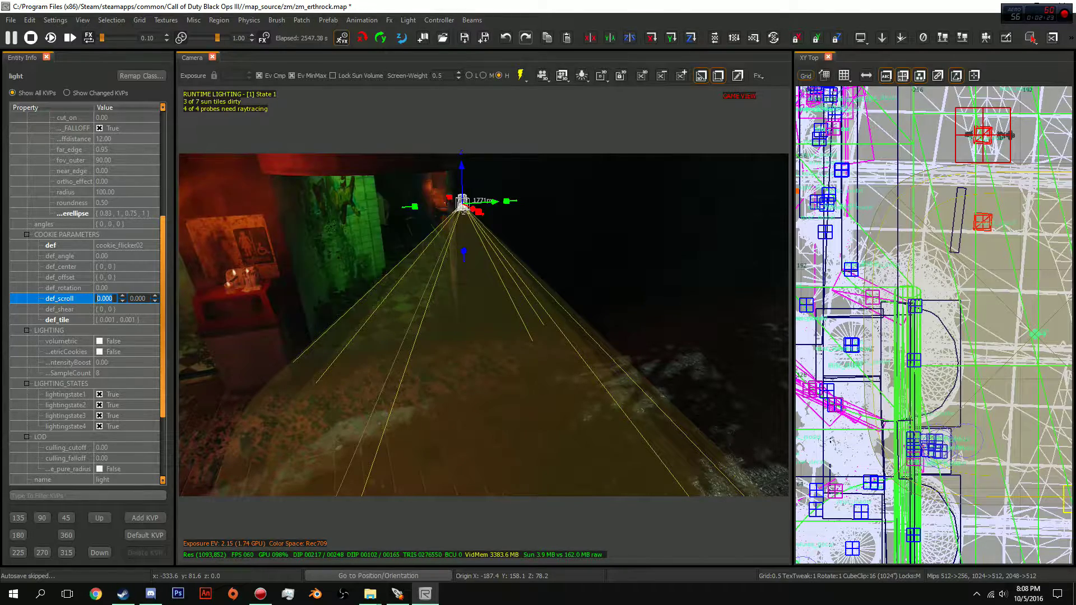
pyautogui.write('1')
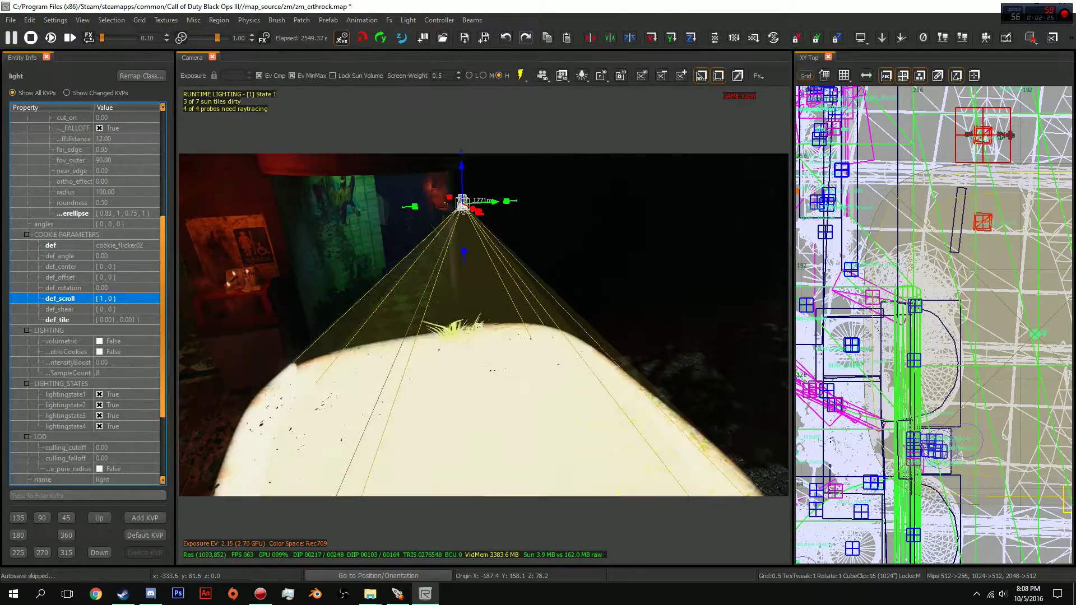
pyautogui.press('Tab')
pyautogui.write('1')
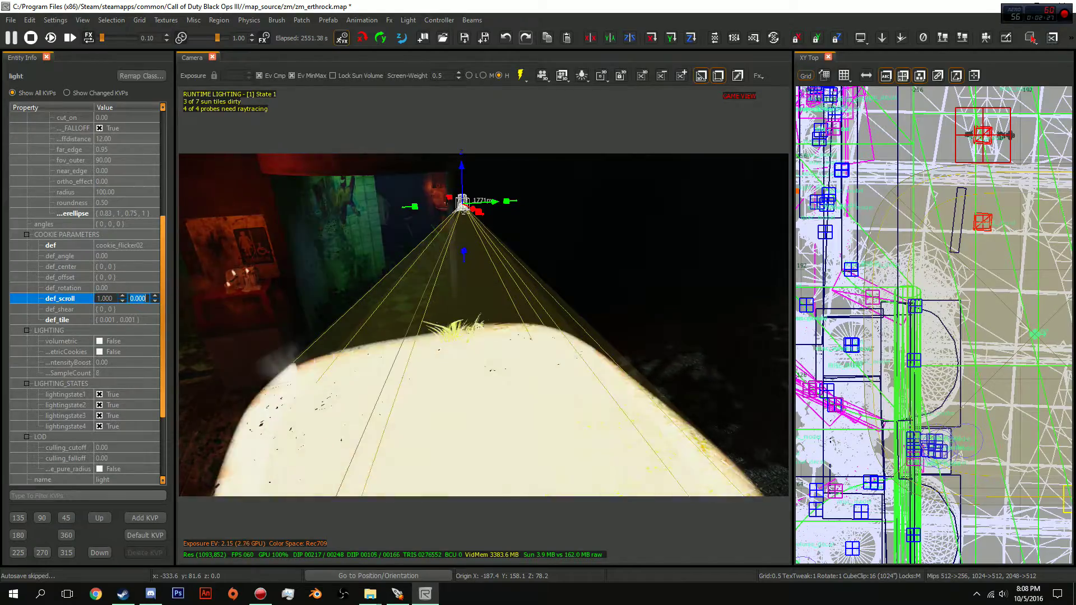
pyautogui.press('Return')
# Step: Lower the spotlight toward the lit floor with keypad minus
pyautogui.press('Down')
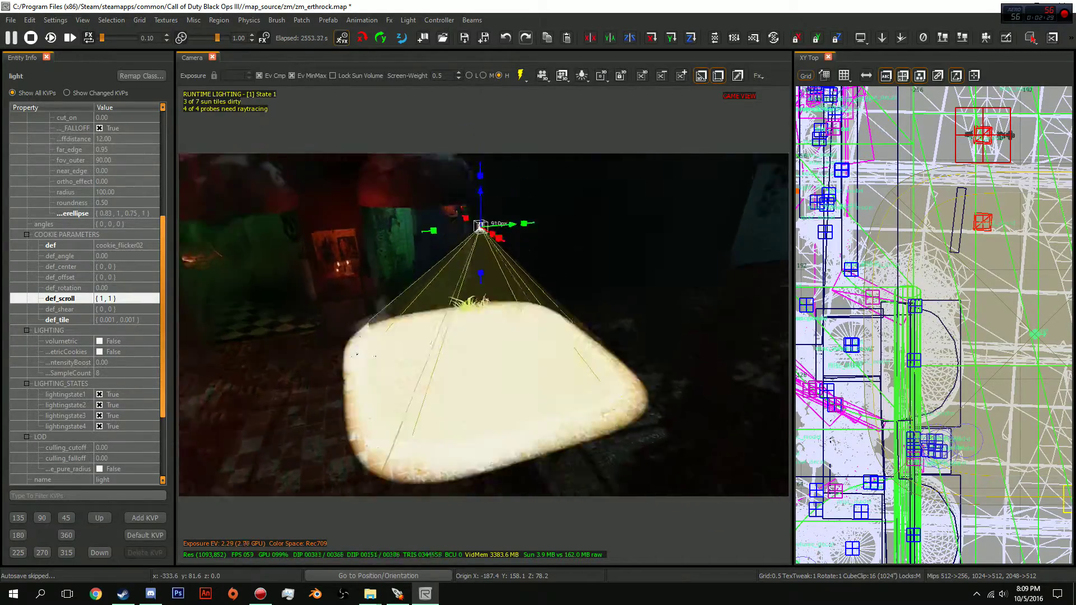
pyautogui.press('Down')
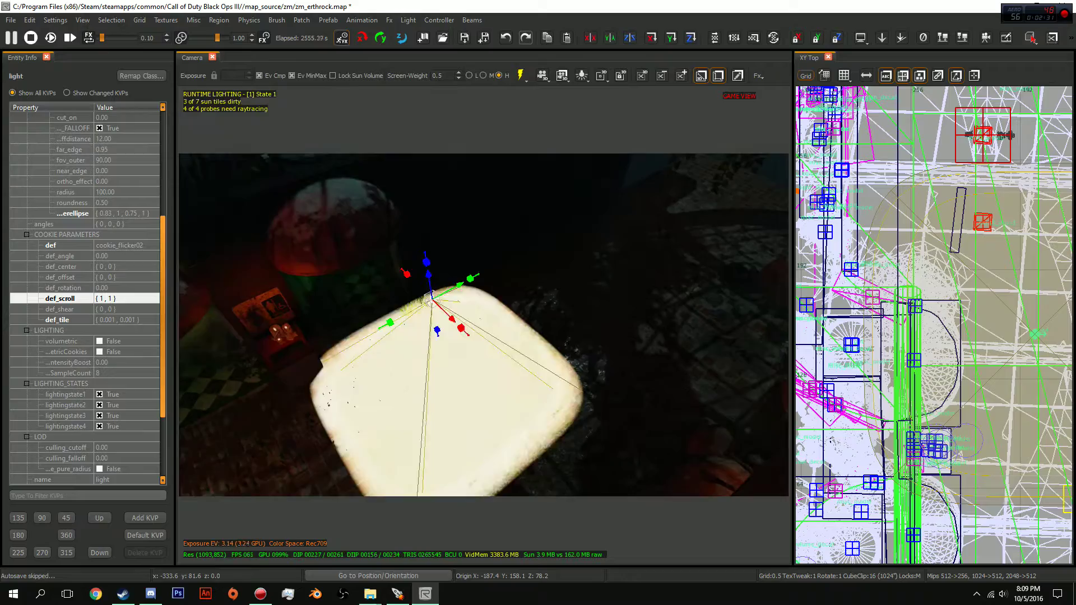
pyautogui.press('KP_Subtract')
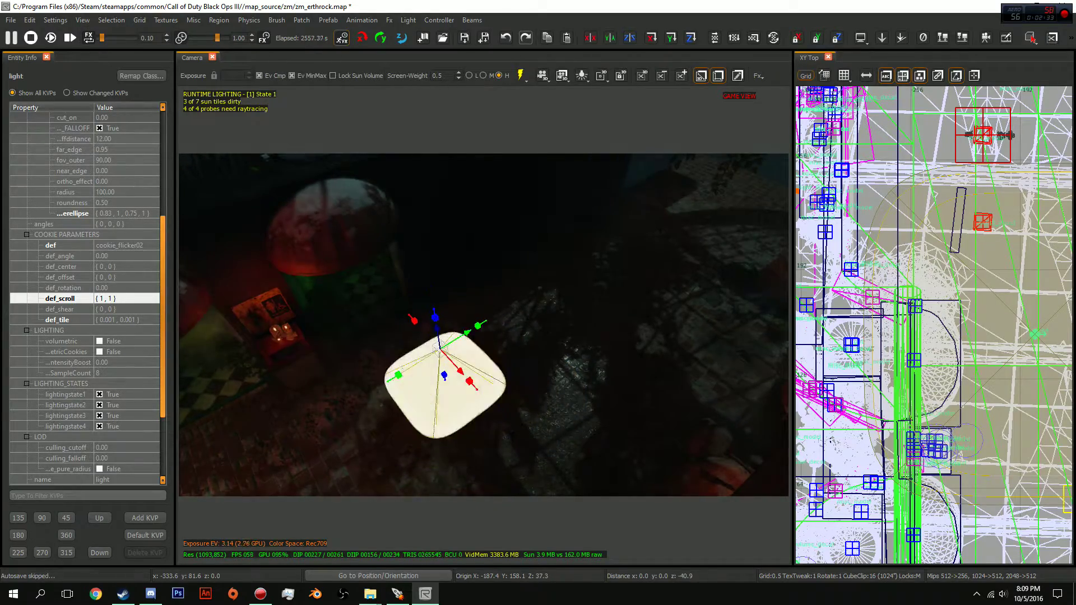
pyautogui.press('Left')
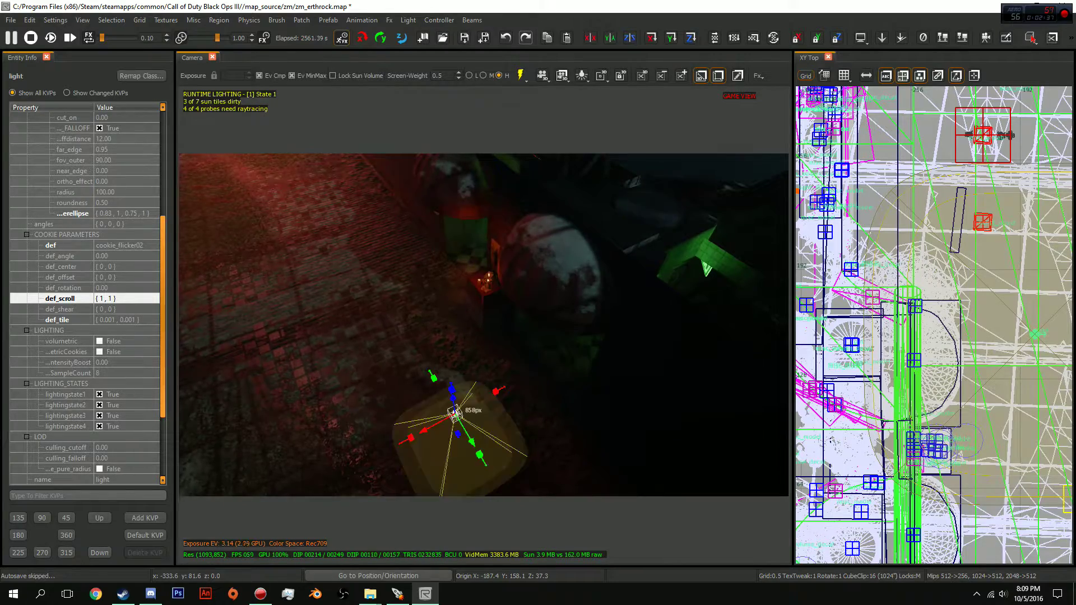
pyautogui.press('Escape')
pyautogui.press('d')
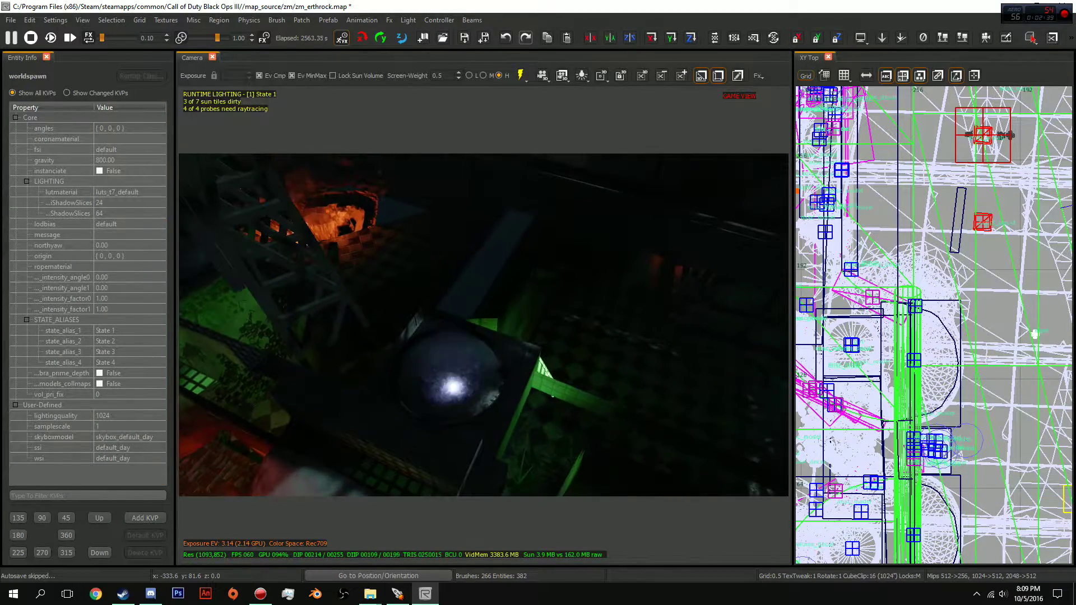
pyautogui.press('Up')
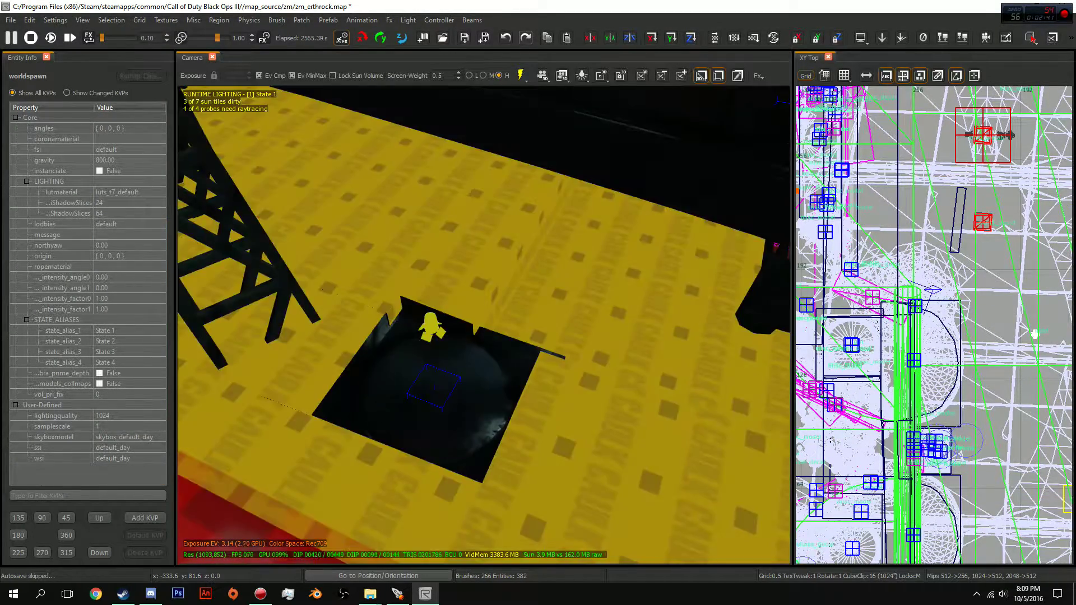
pyautogui.hotkey('ctrl', 'z')
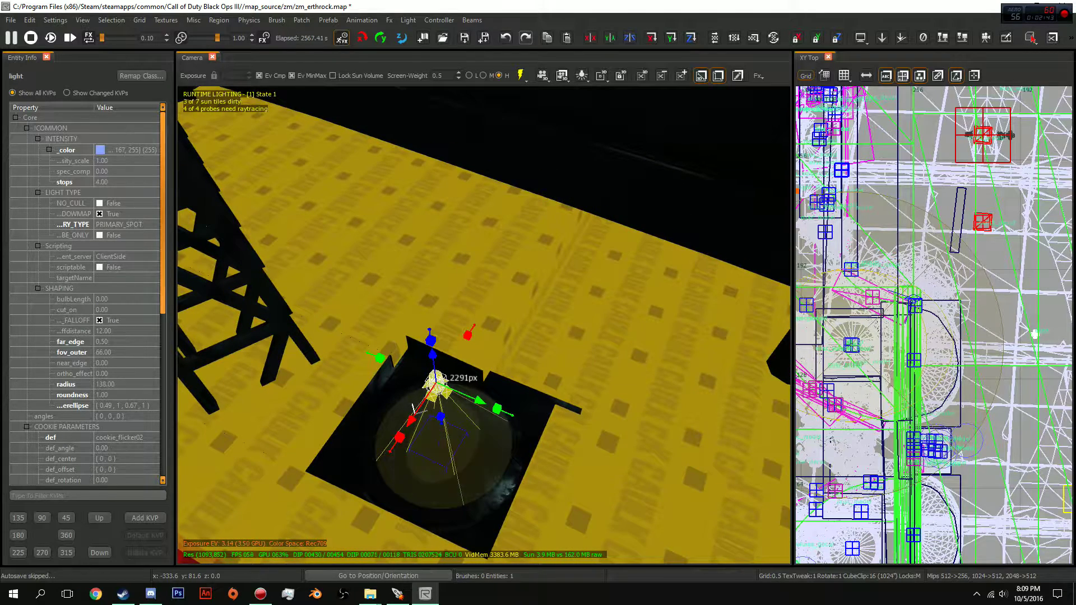
pyautogui.scroll(-4, 84, 296)
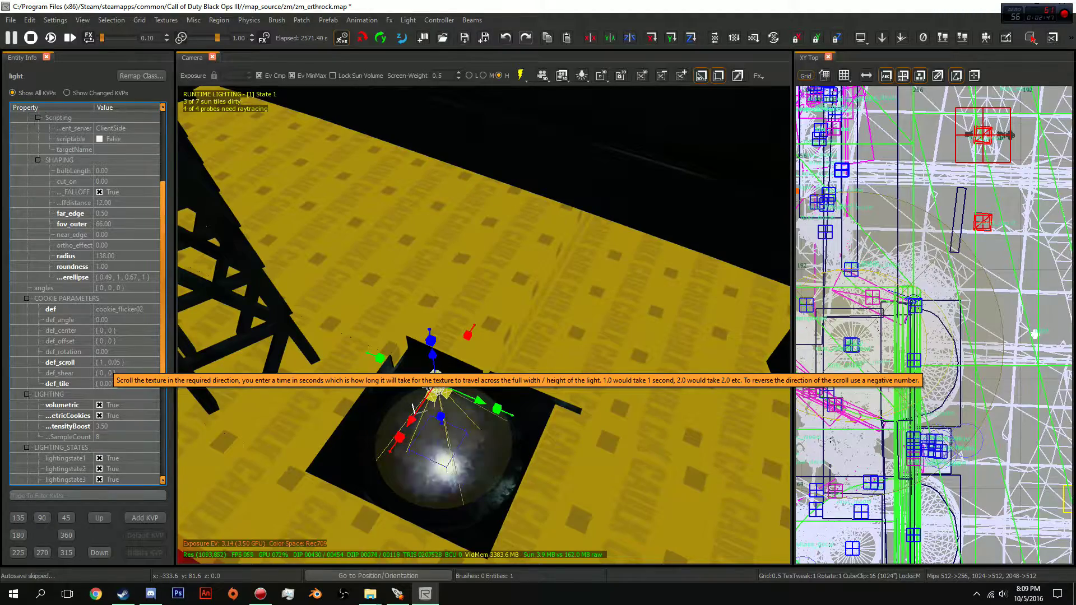
pyautogui.press('Escape')
pyautogui.moveTo(413, 404); pyautogui.dragTo(465, 313, button='right')
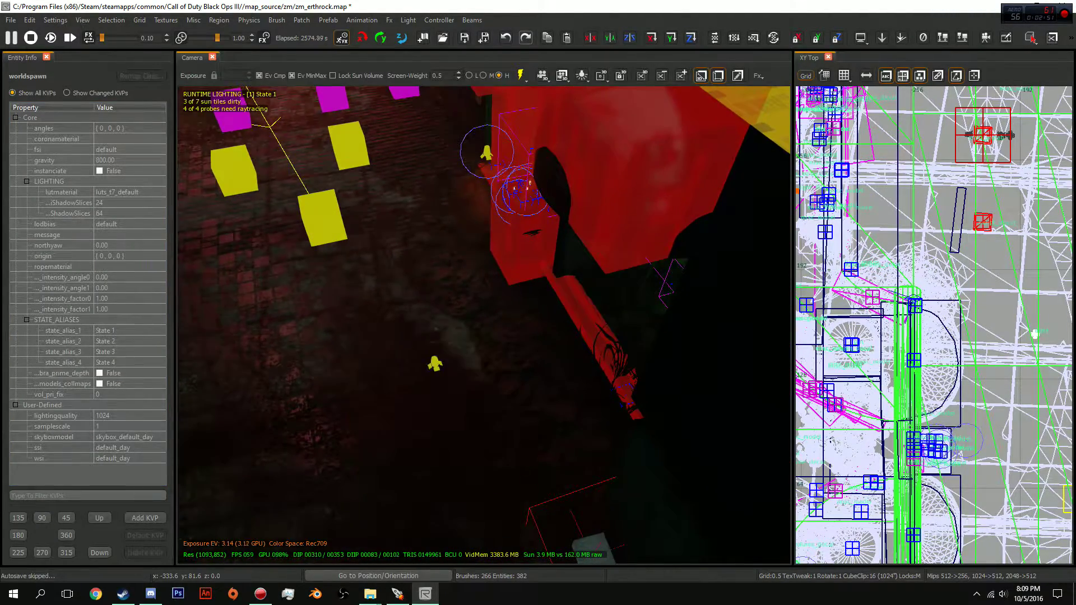
pyautogui.click(435, 364)
pyautogui.moveTo(434, 365); pyautogui.dragTo(435, 292, button='right')
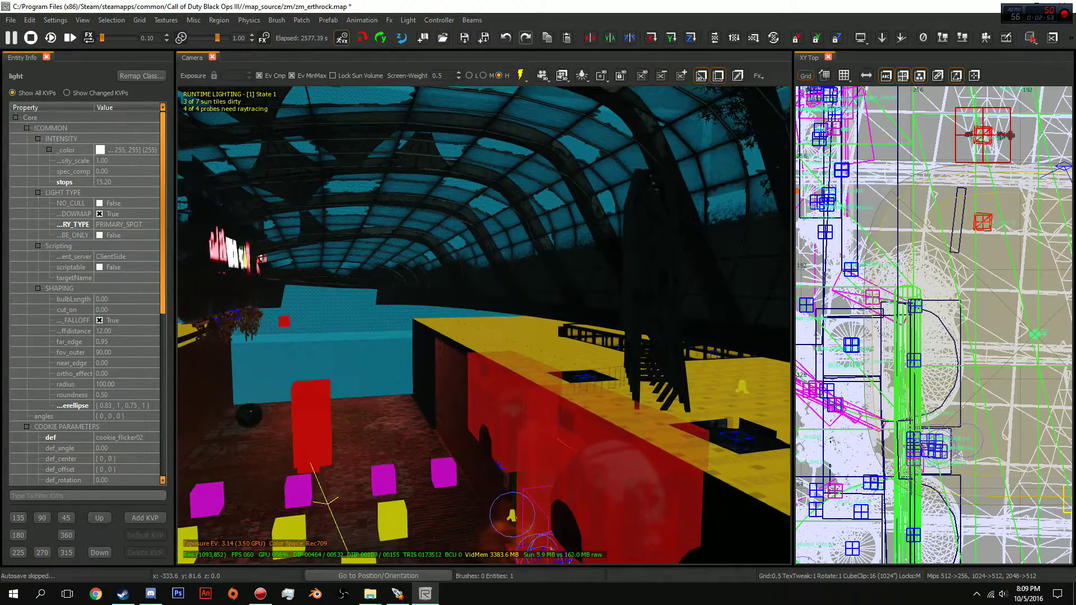
# Step: Replace def_scroll's second value with .05, giving { 1, 0.05 }, and frame the spotlight
pyautogui.scroll(-5, 84, 297)
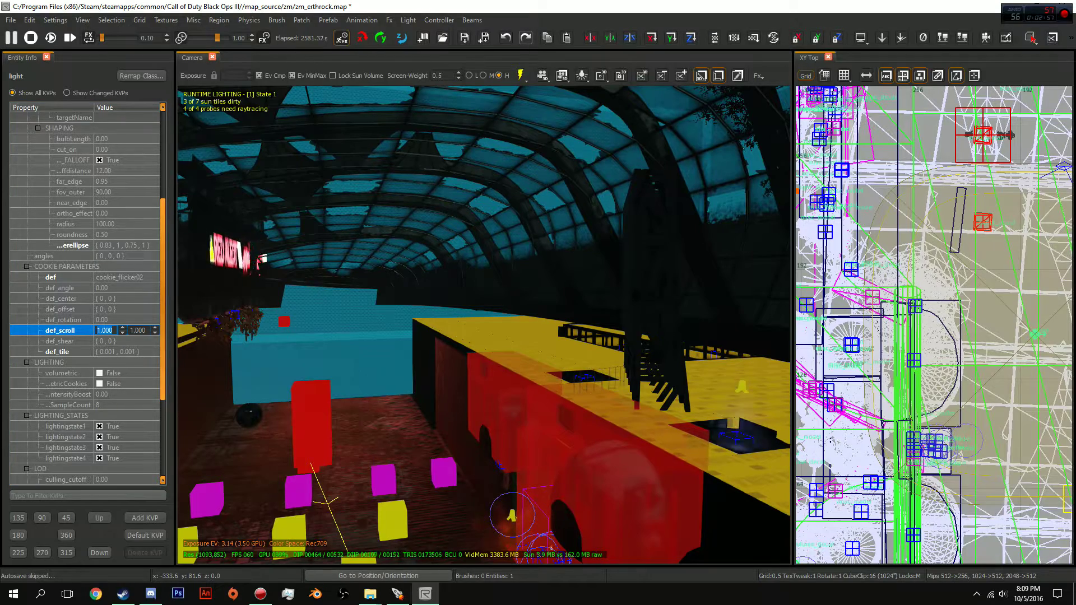
pyautogui.press('BackSpace')
pyautogui.write('.0')
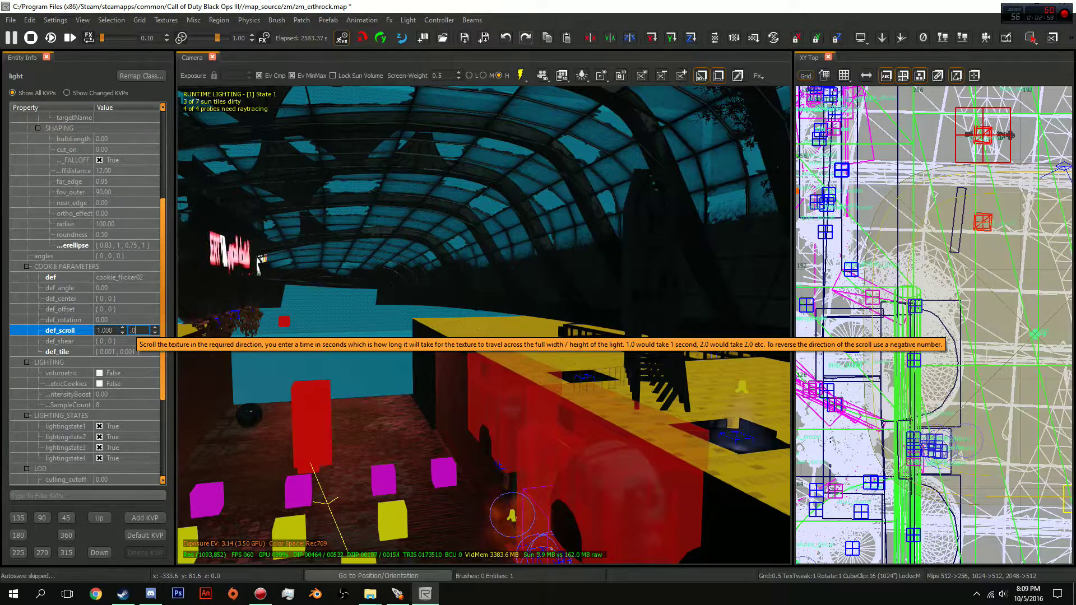
pyautogui.write('5')
pyautogui.press('Return')
pyautogui.press('f')
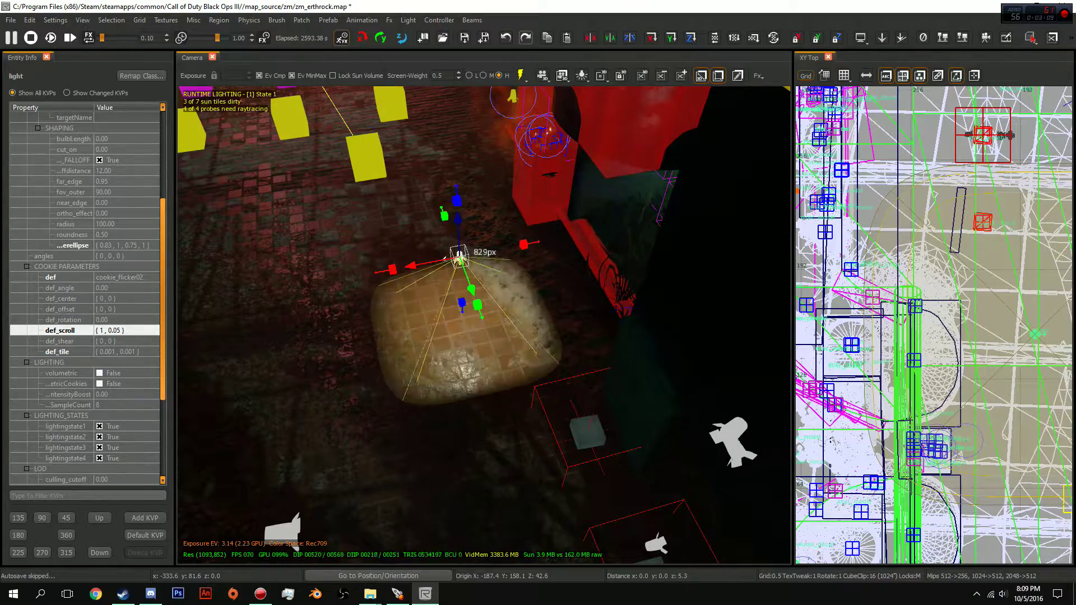
# Step: In game view with the light deselected, fly through the mushroom-roofed booths inspecting the light pool
pyautogui.moveTo(483, 325)
pyautogui.mouseDown(button='right')
pyautogui.moveTo(483, 269)
pyautogui.moveTo(484, 325)
pyautogui.mouseUp(button='right')
pyautogui.press('j')
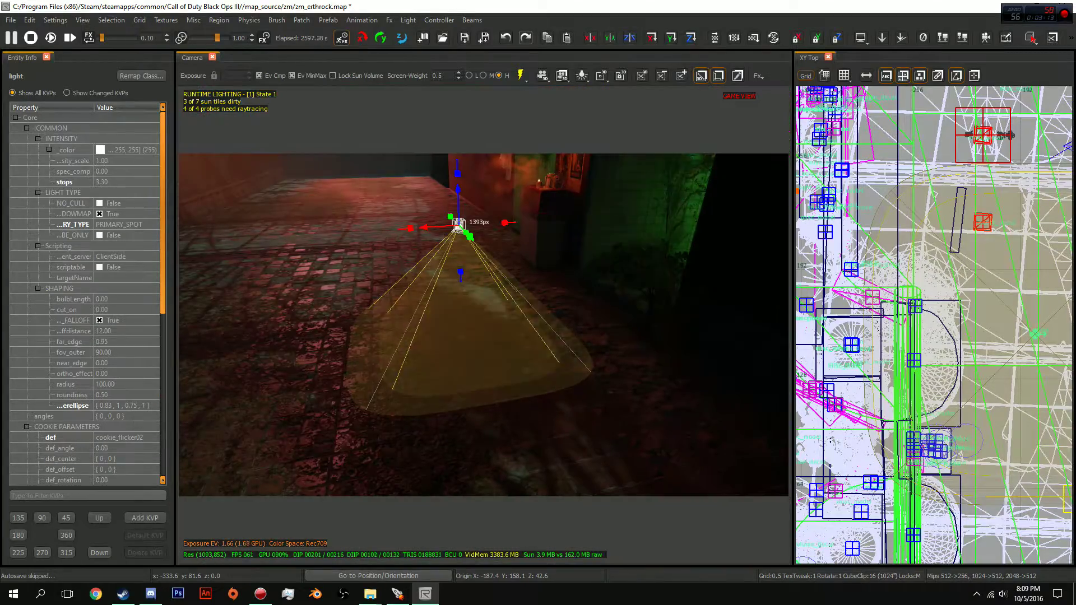
pyautogui.press('Escape')
pyautogui.moveTo(484, 325)
pyautogui.mouseDown(button='right')
pyautogui.moveTo(577, 313)
pyautogui.moveTo(504, 322)
pyautogui.mouseUp(button='right')
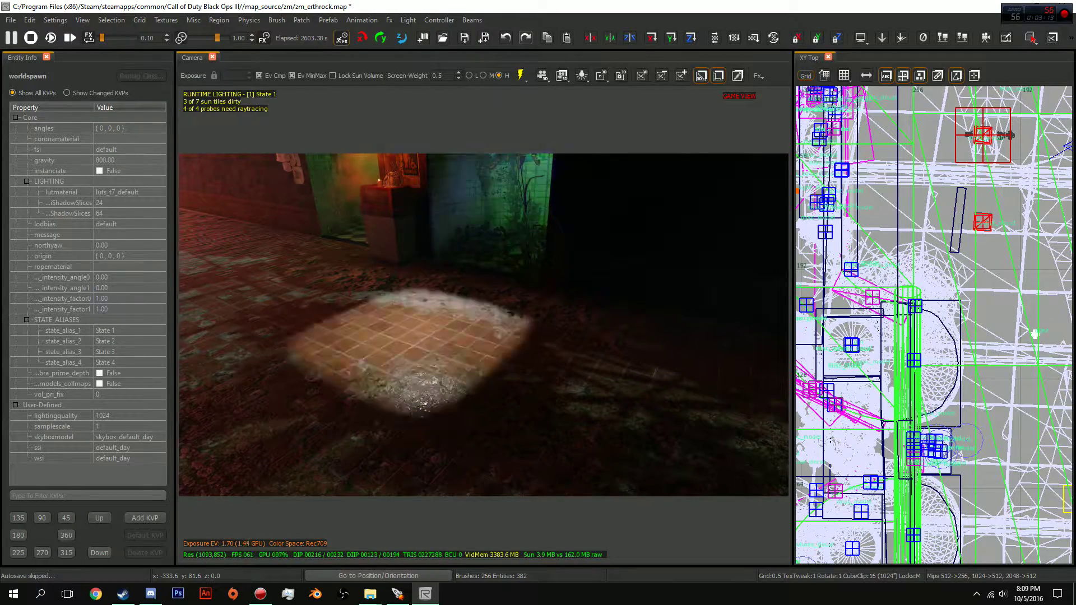
pyautogui.moveTo(482, 325); pyautogui.dragTo(462, 287, button='right')
pyautogui.press('w')
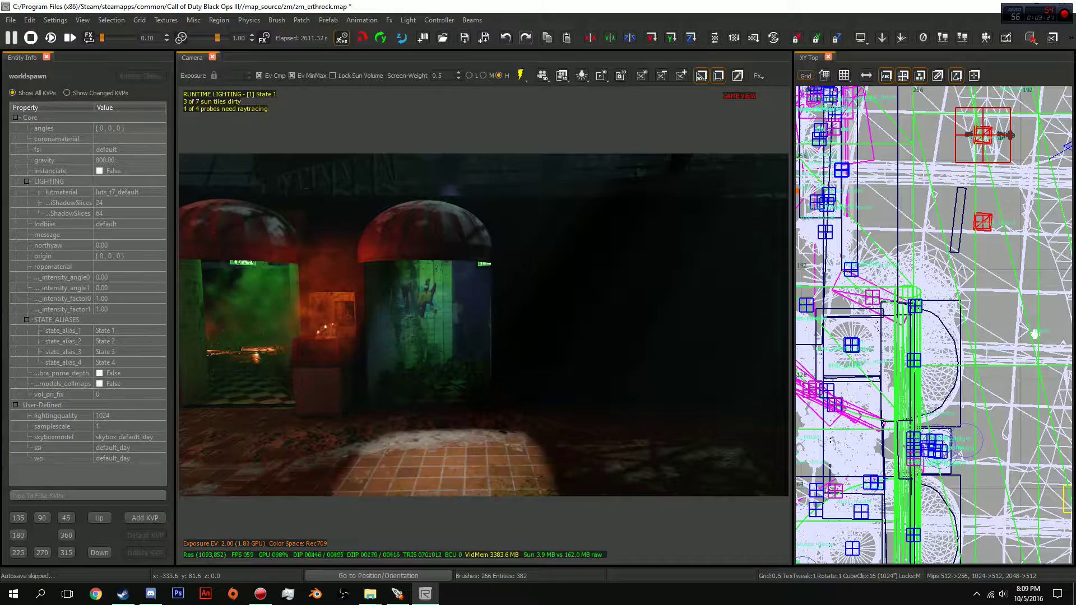
pyautogui.press('w')
pyautogui.moveTo(462, 286)
pyautogui.mouseDown(button='right')
pyautogui.moveTo(448, 296)
pyautogui.moveTo(451, 285)
pyautogui.mouseUp(button='right')
pyautogui.press('s')
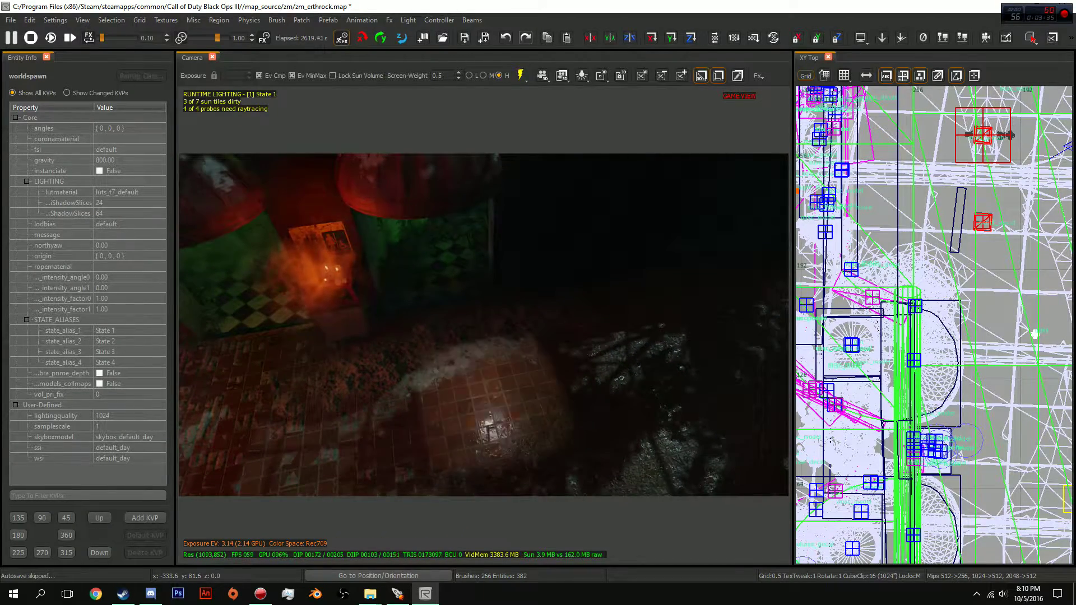